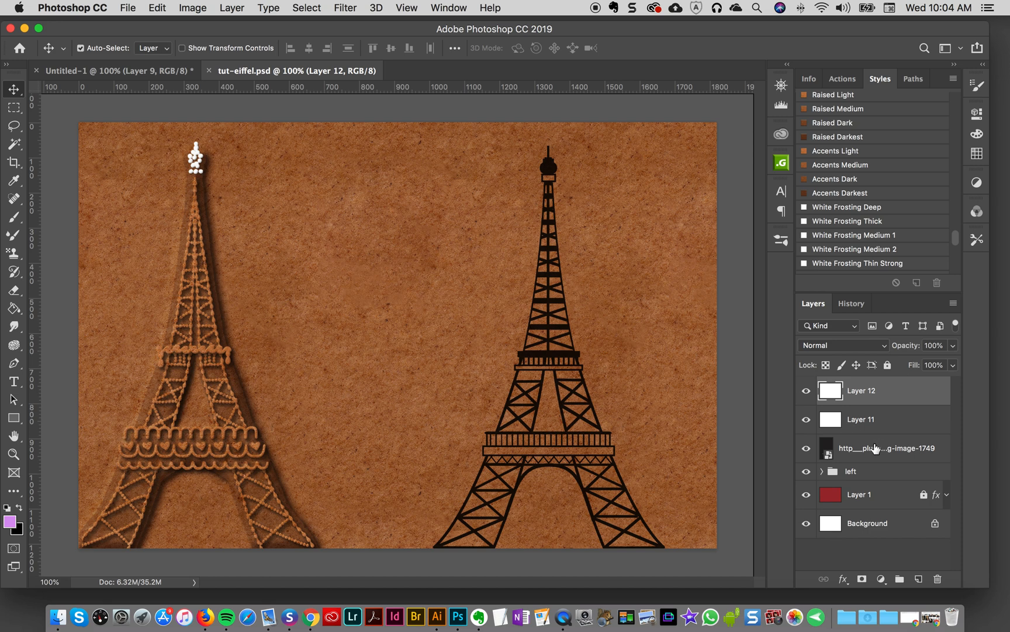
- Try moving the Eiffel Tower template image on its layer, and undo the move
left_click(842, 451)
left_click(805, 448)
left_click(806, 449)
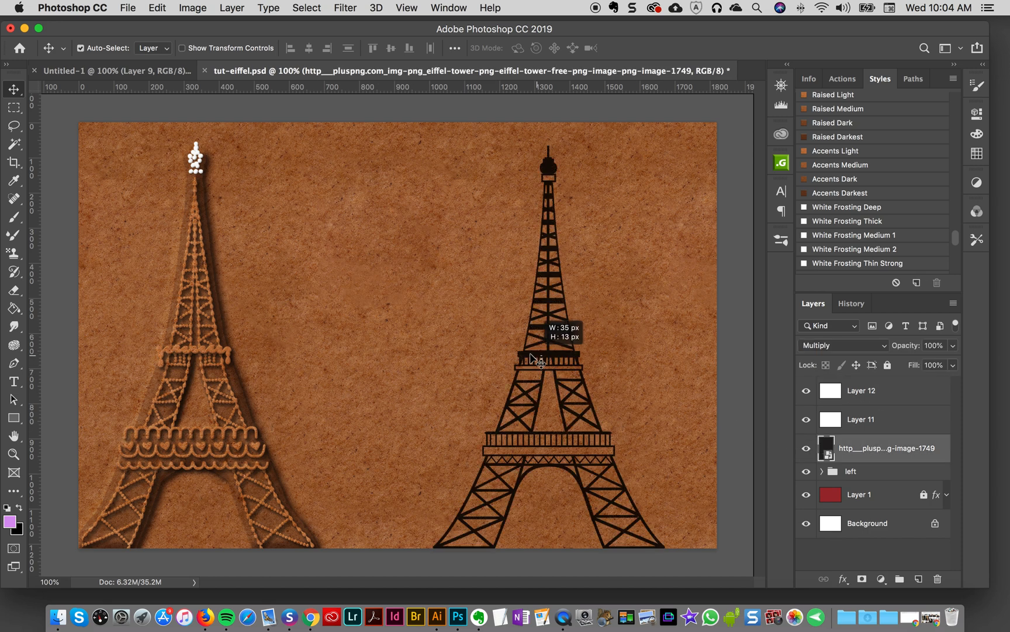
left_click_drag(541, 353, 529, 331)
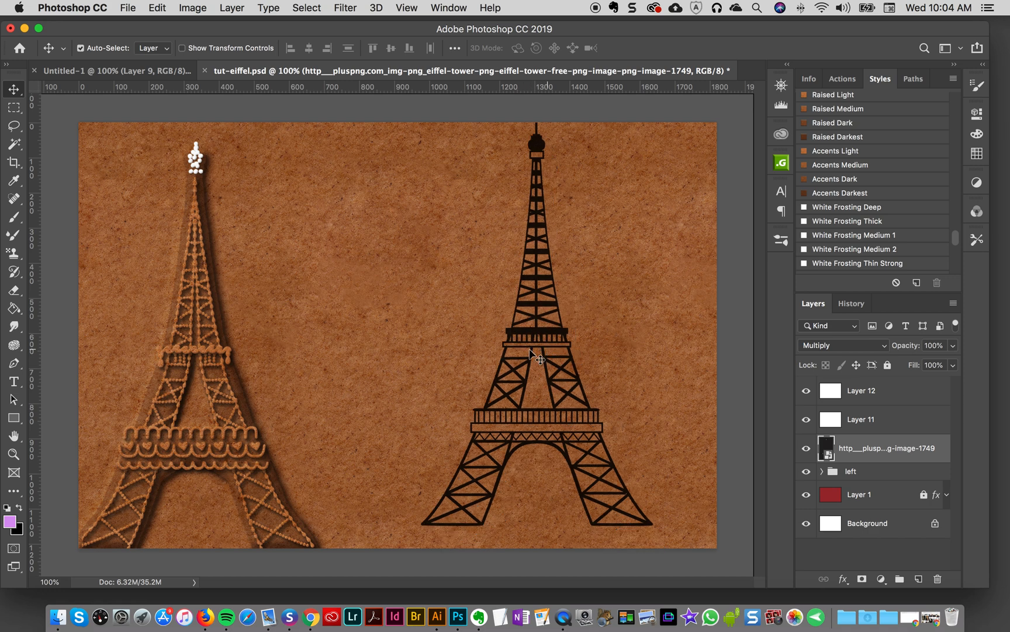
key("super+z")
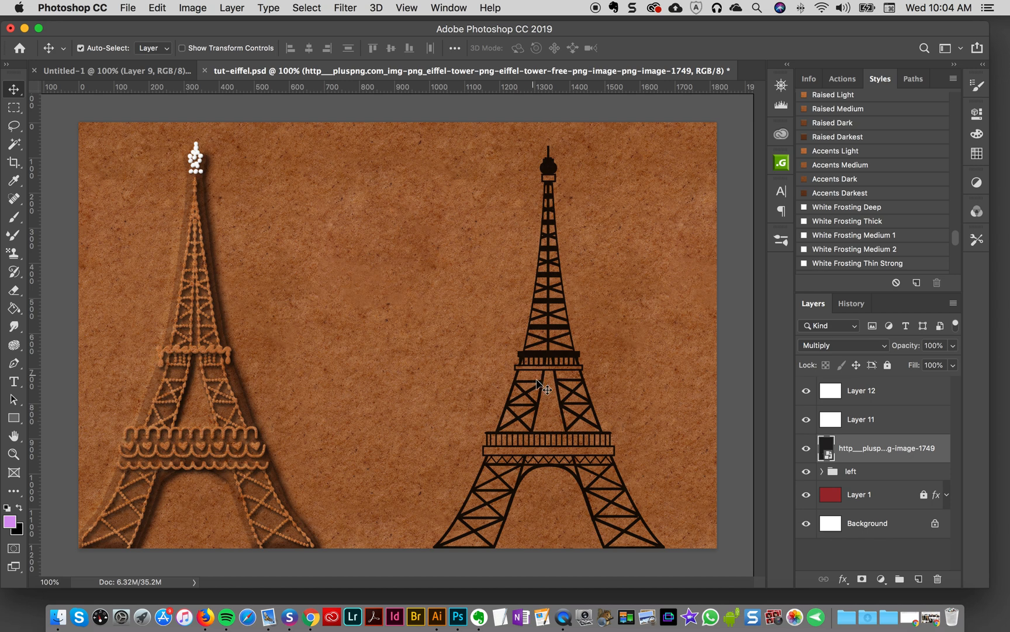
- Select Layer 11 and choose the brush "34 fresh from the oven"
left_click(857, 421)
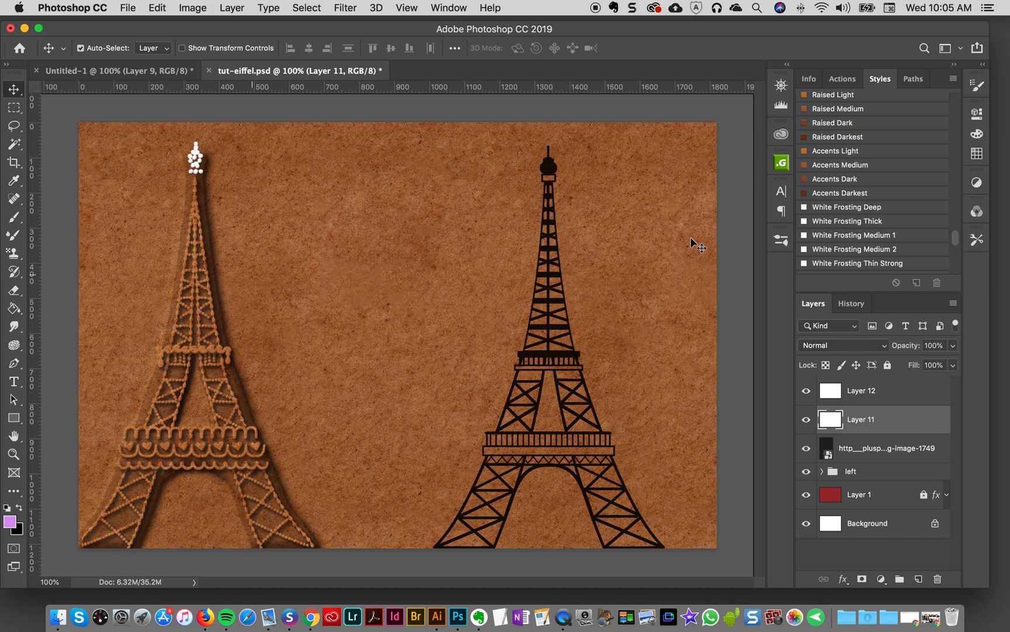
left_click(782, 240)
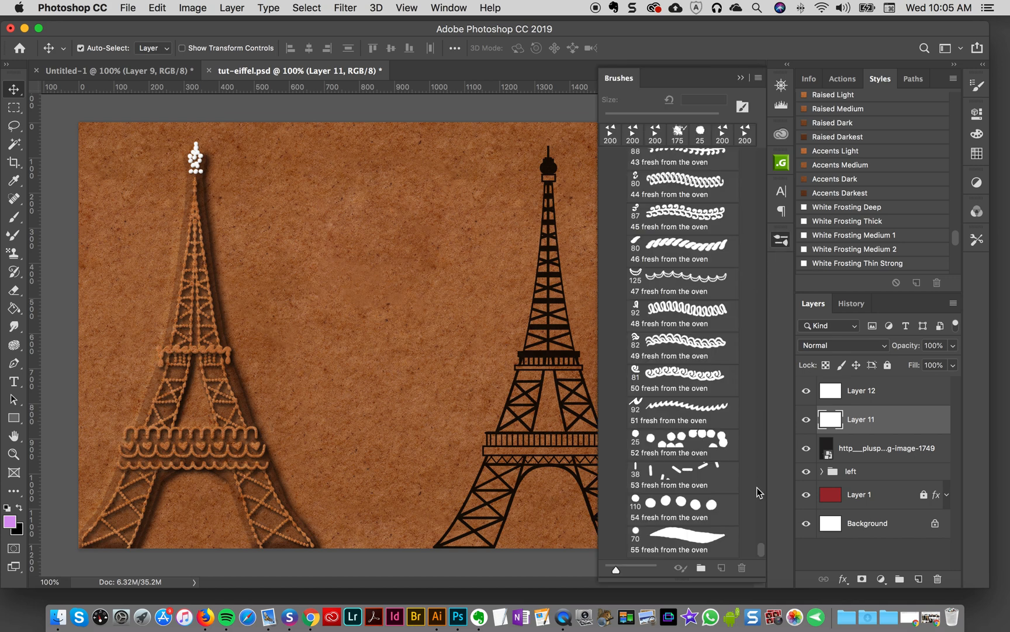
scroll(759, 552, "up", 5)
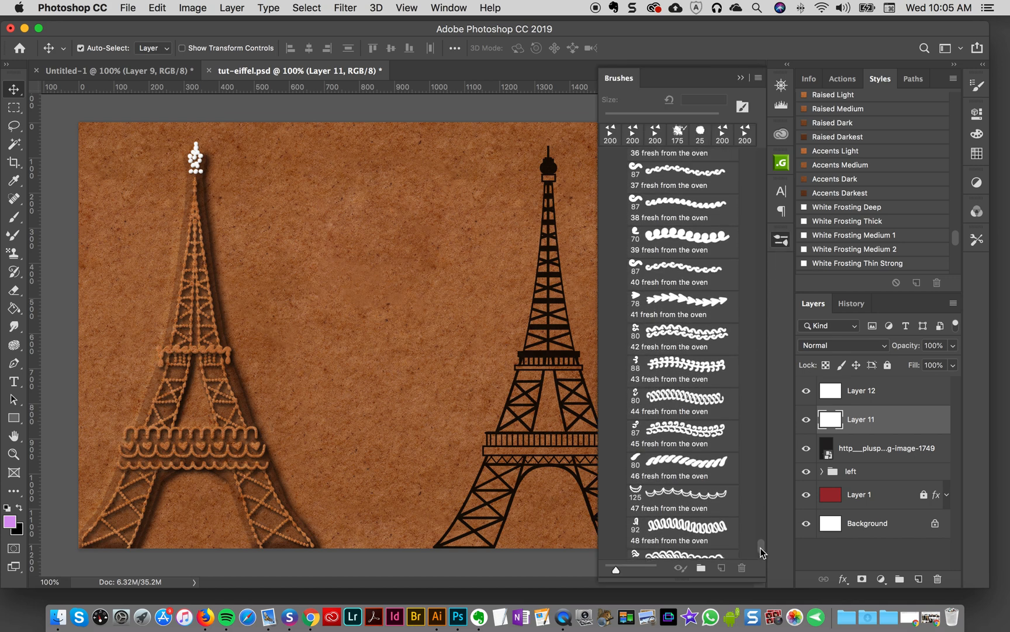
scroll(760, 547, "up", 3)
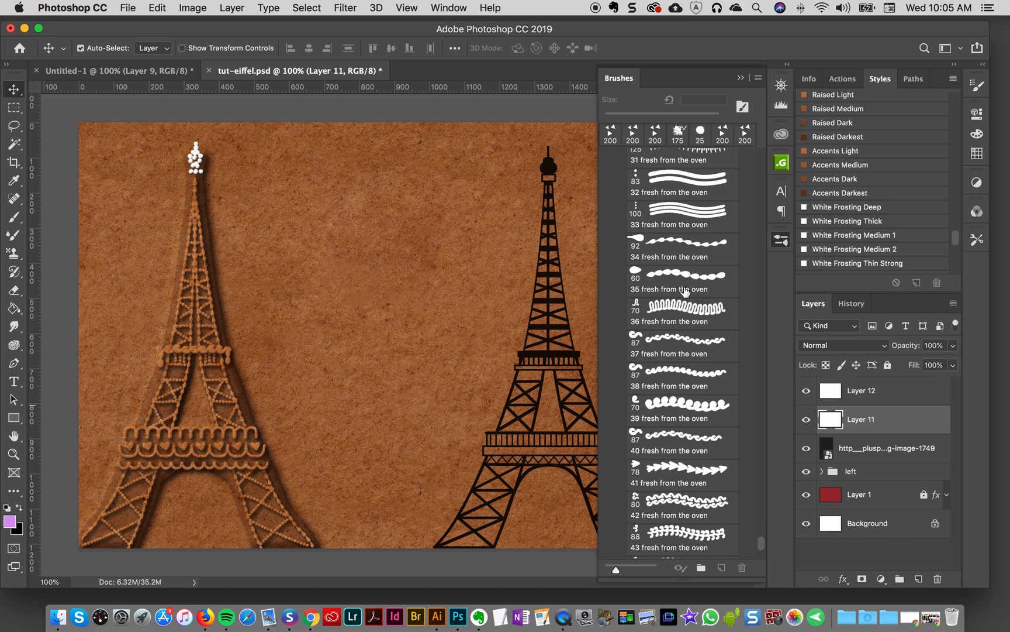
left_click(675, 246)
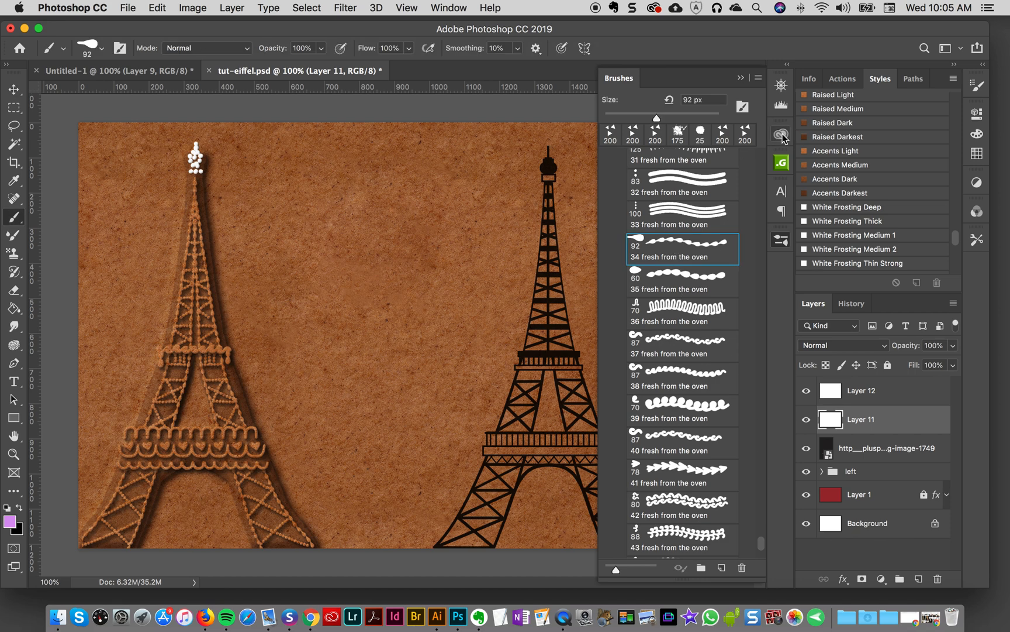
- Apply the Accents Light style to Layer 11 and test it with a brush stroke beside the tower, undoing the stroke
left_click(780, 133)
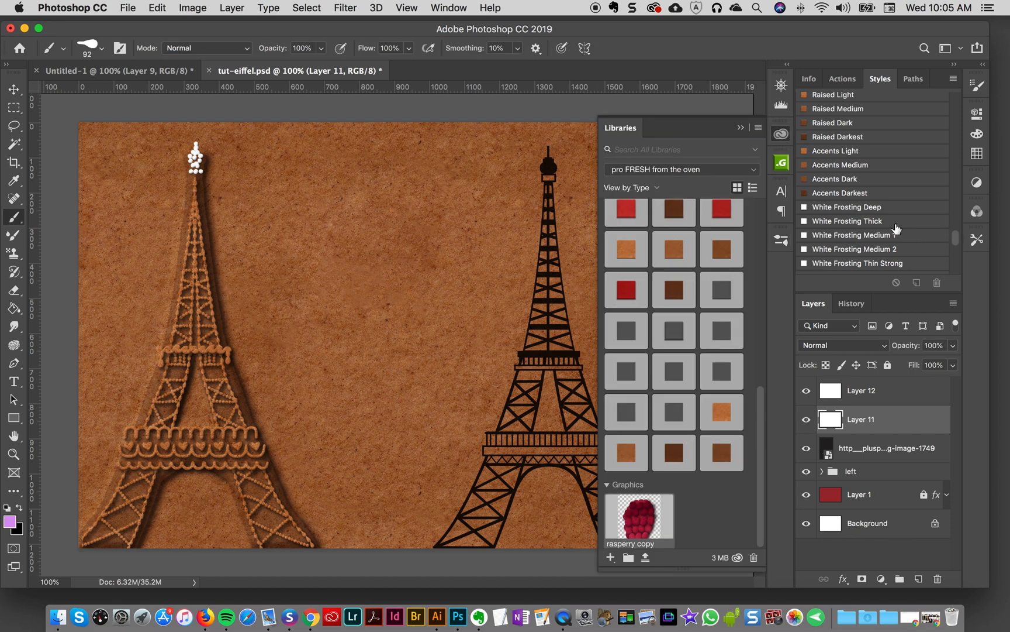
left_click(836, 151)
left_click(774, 138)
mouse_move(485, 222)
left_mouse_down()
mouse_move(468, 316)
mouse_move(418, 384)
left_mouse_up()
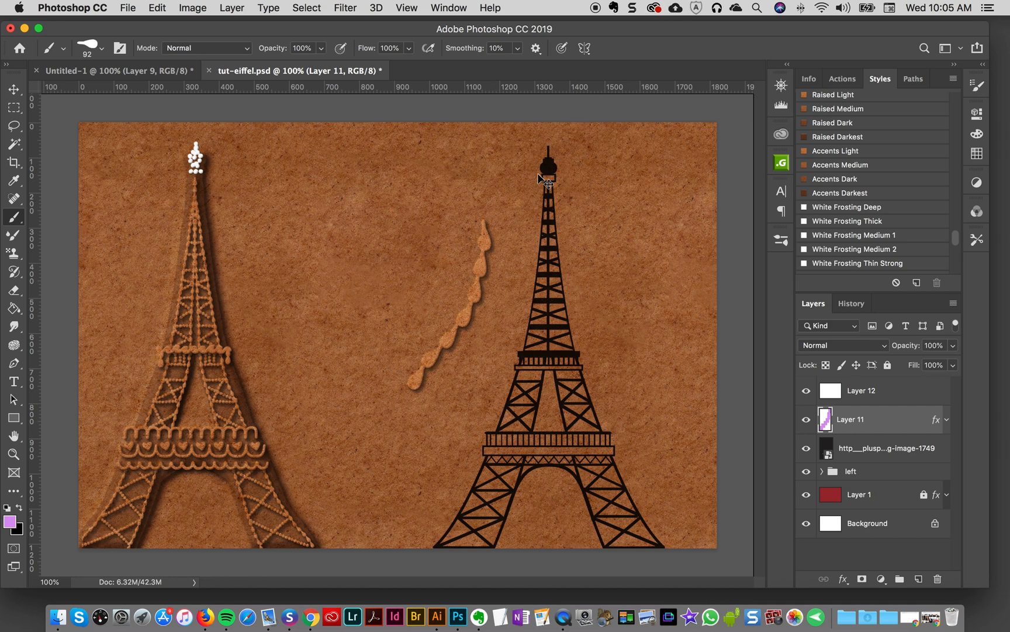
key("super+z")
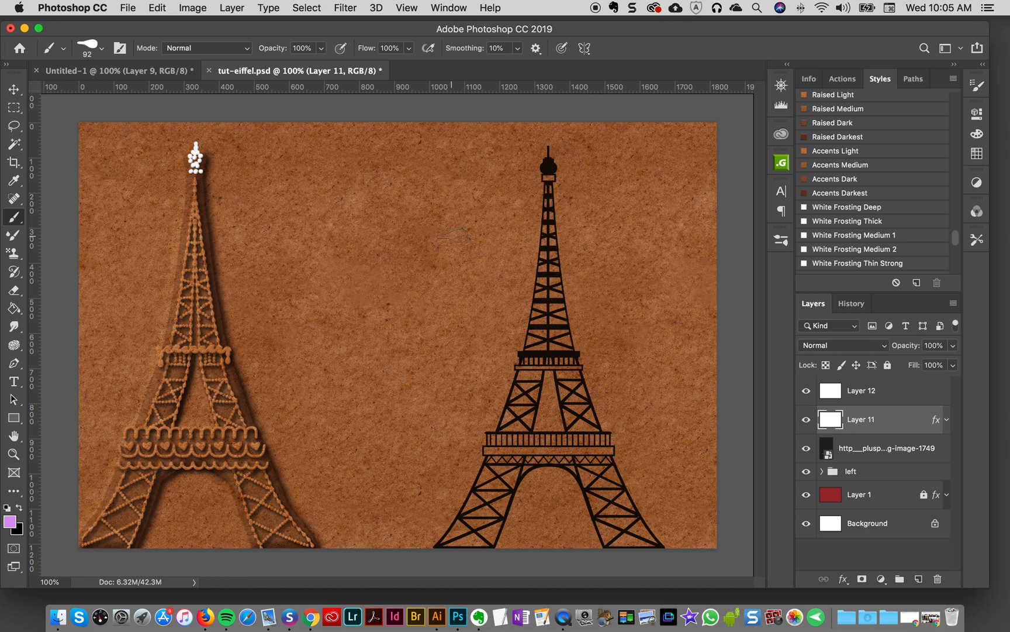
- Reduce the brush size to 20 px
key("bracketleft")
key("bracketleft")
key("bracketleft")
key("bracketleft")
key("bracketleft")
key("bracketleft")
key("bracketleft")
key("bracketleft")
key("bracketleft")
- Paint trial piping strokes along the template tower's edges and beside it, then clear them all from Layer 11
left_click_drag(544, 185, 541, 256)
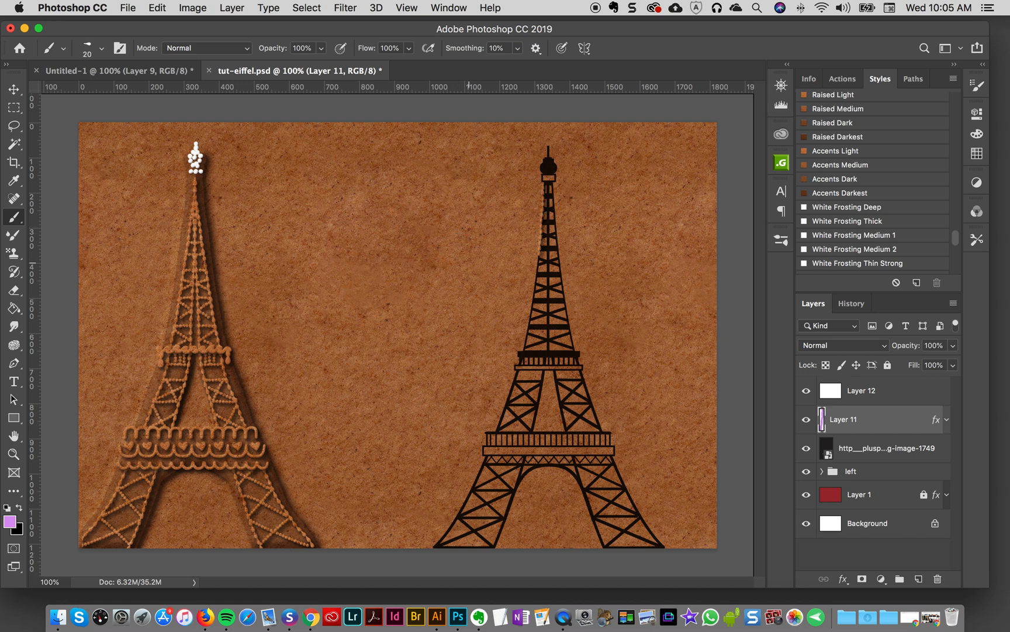
left_click_drag(555, 197, 576, 351)
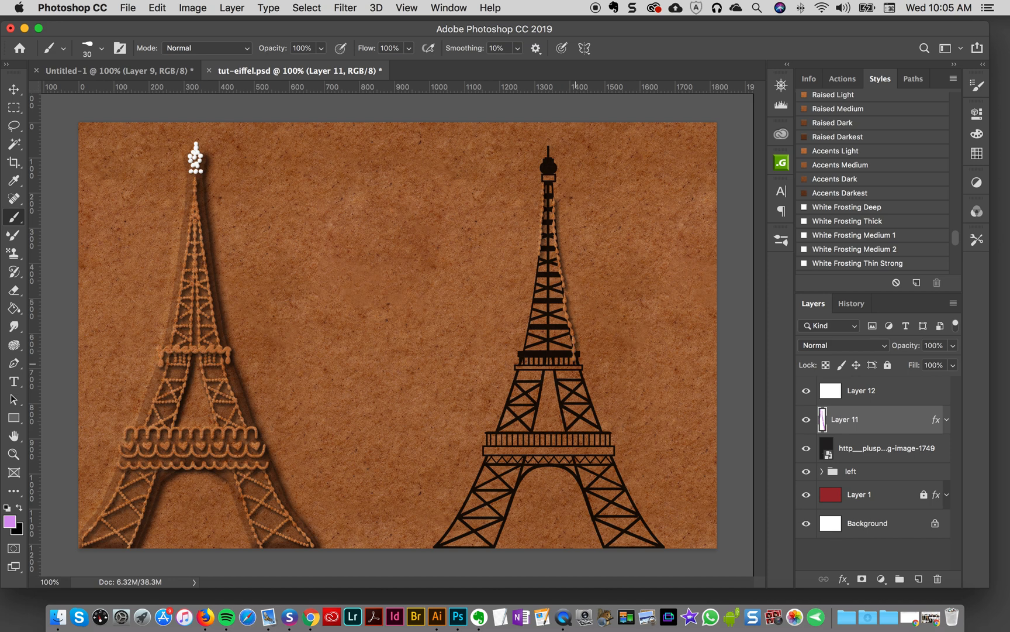
key("bracketleft")
left_click_drag(539, 300, 522, 372)
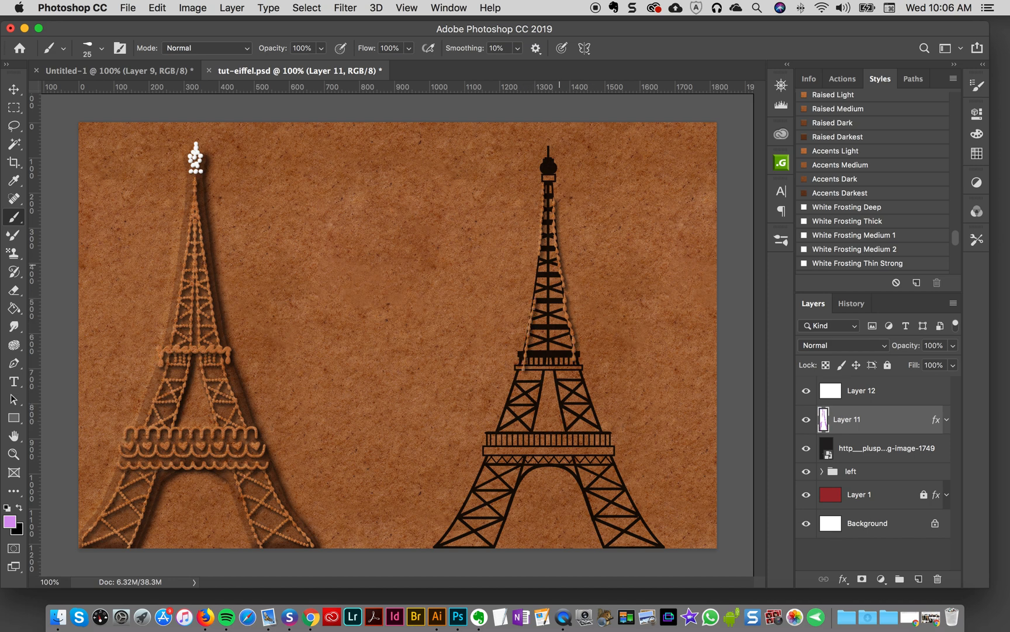
left_click_drag(473, 256, 454, 325)
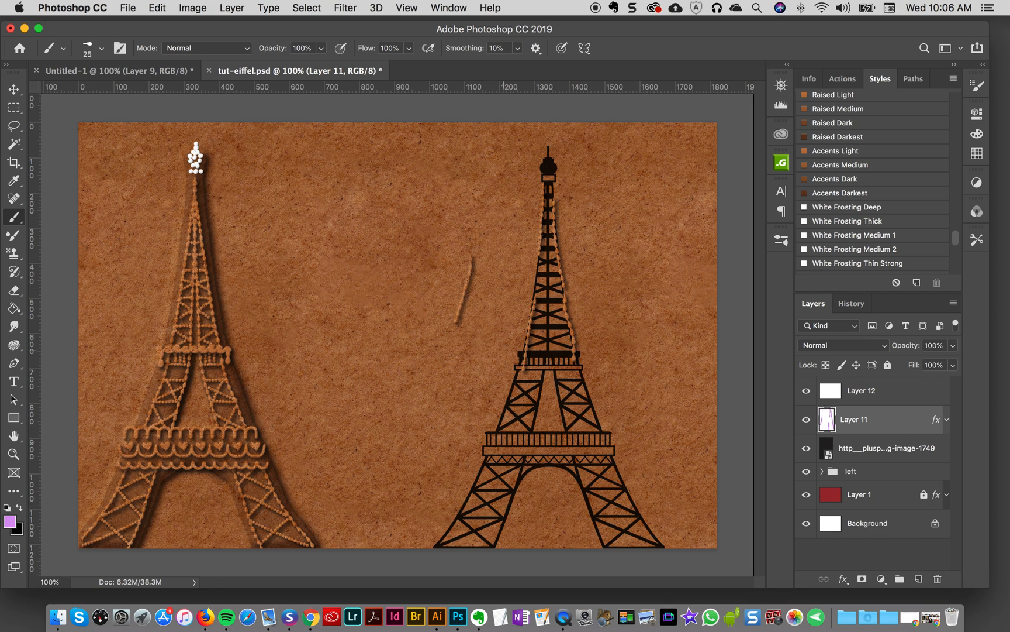
left_click_drag(604, 270, 631, 346)
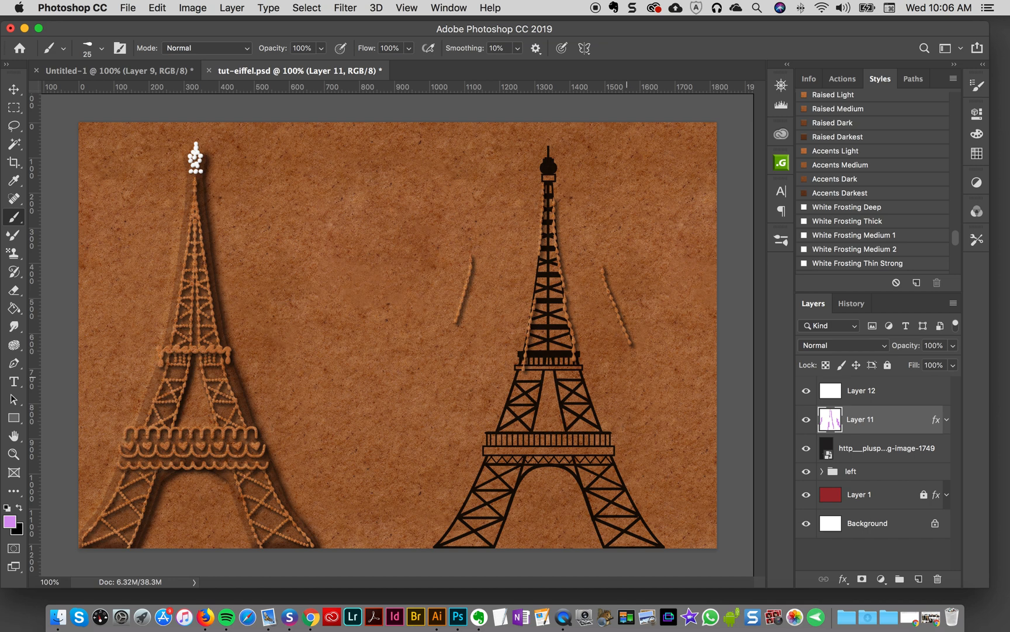
key("super+a")
key("BackSpace")
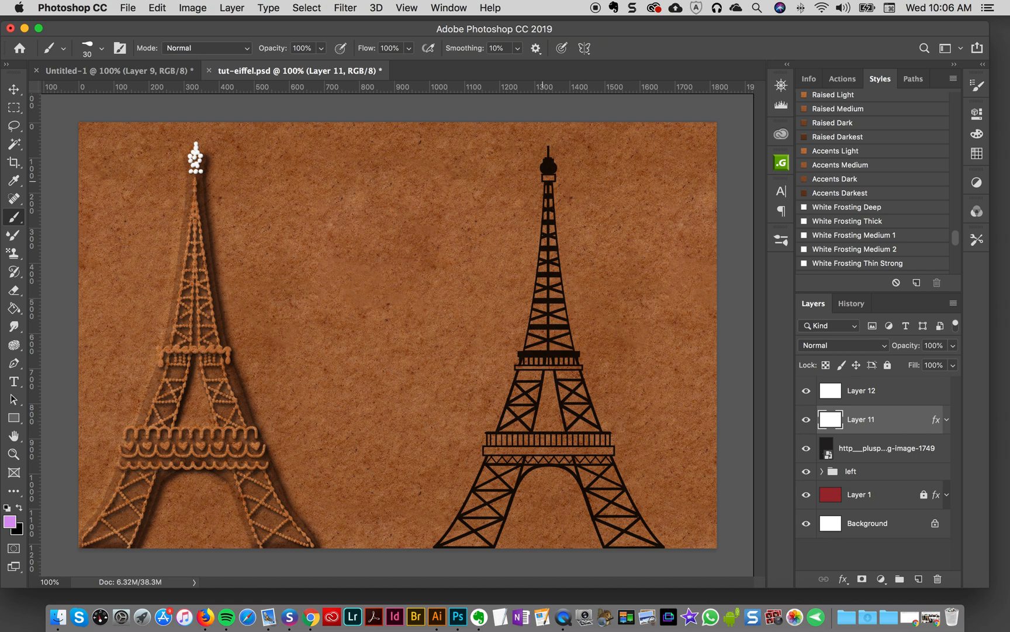
- Paint a 30 px piping line down the template tower's left outer edge, and try one down the right edge, undoing it
mouse_move(545, 182)
left_mouse_down()
mouse_move(523, 348)
mouse_move(500, 427)
mouse_move(437, 546)
left_mouse_up()
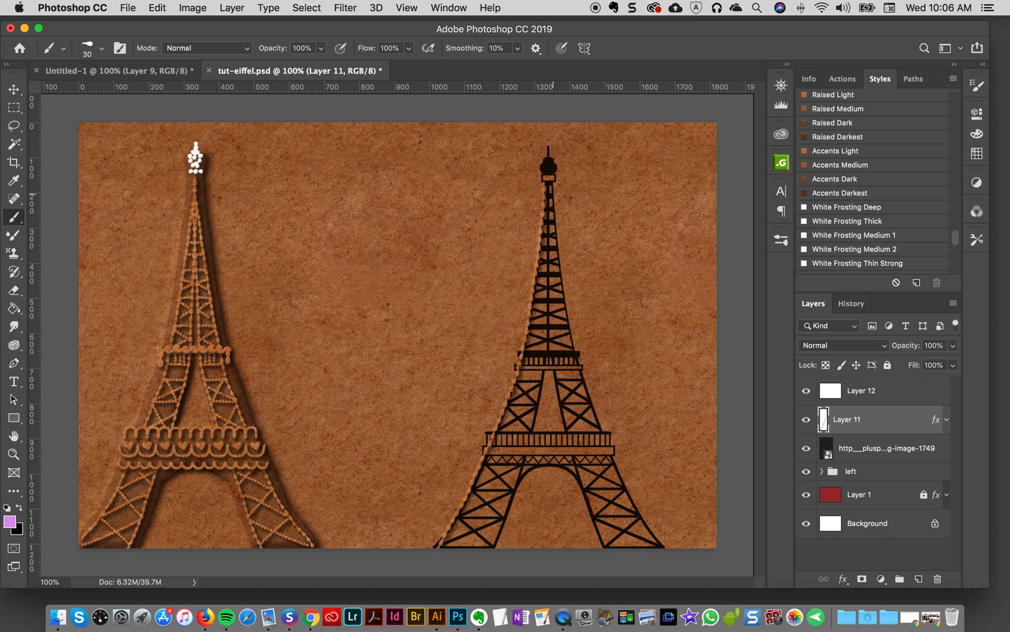
mouse_move(551, 179)
left_mouse_down()
mouse_move(578, 386)
mouse_move(576, 375)
mouse_move(656, 546)
left_mouse_up()
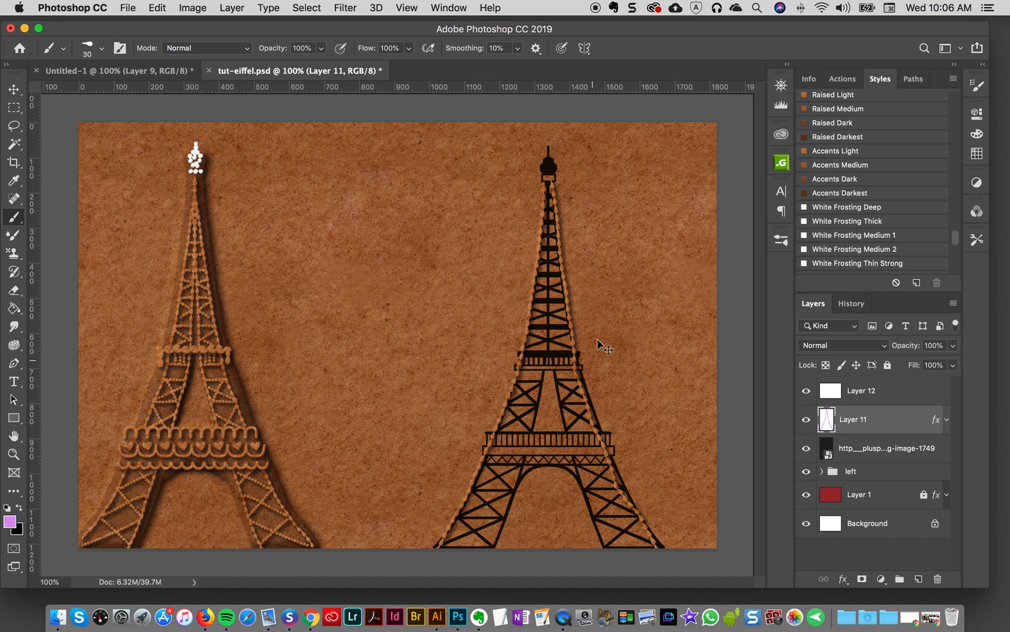
key("super+z")
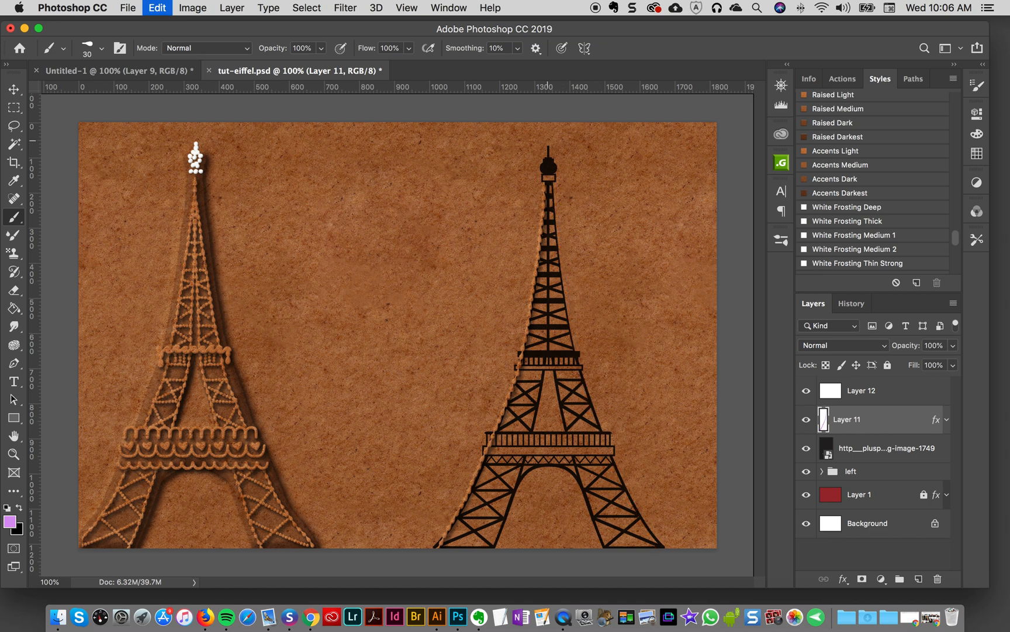
- Set the brush smoothing to 40% and paint a piping line down the template tower's right outer edge to the base
left_click(517, 48)
left_click(530, 66)
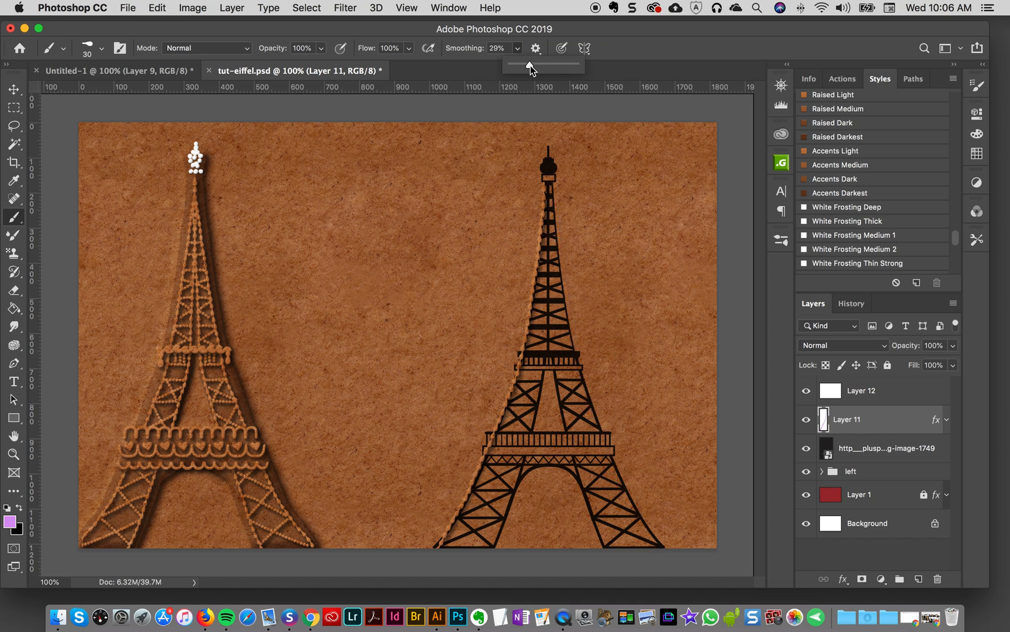
left_click(534, 65)
left_click(538, 66)
left_click(524, 28)
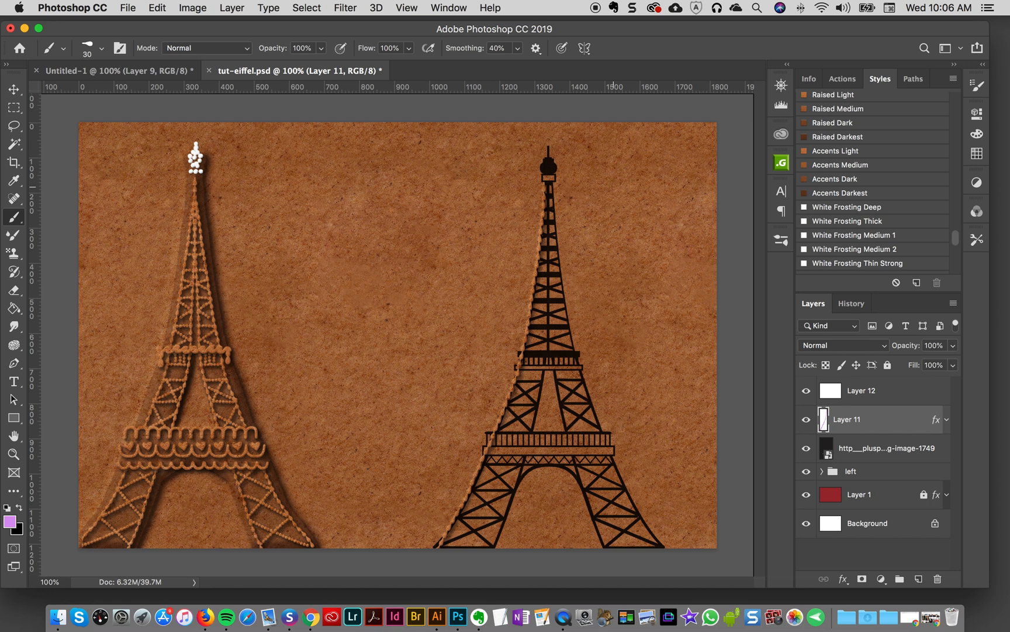
mouse_move(553, 186)
left_mouse_down()
mouse_move(589, 401)
mouse_move(628, 504)
mouse_move(659, 547)
left_mouse_up()
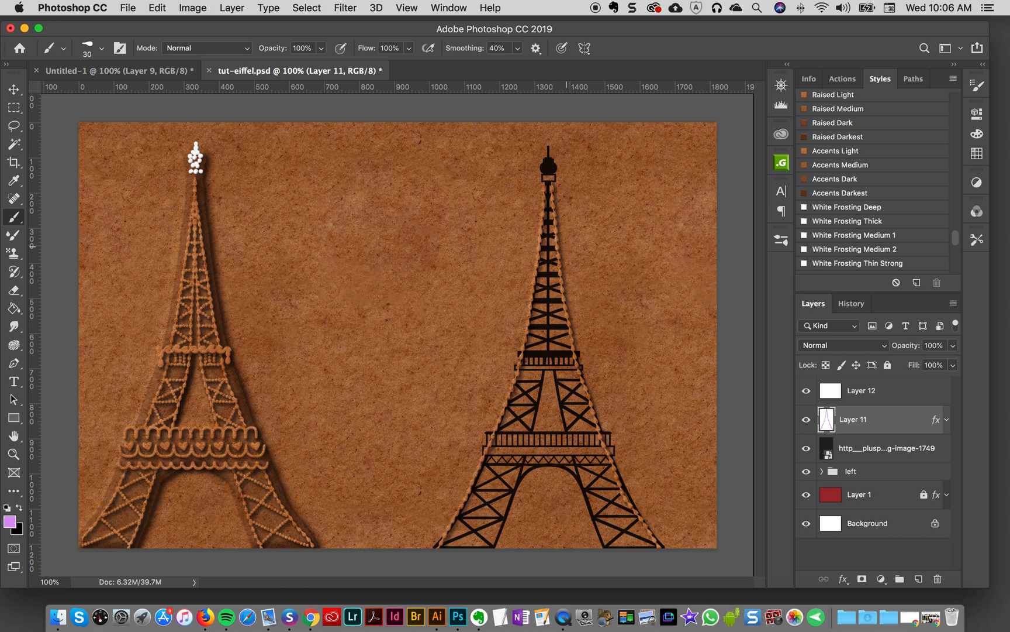
- Paint piping lines down the tower's centre that follow the inner edges of both legs to the base
left_click_drag(548, 179, 547, 323)
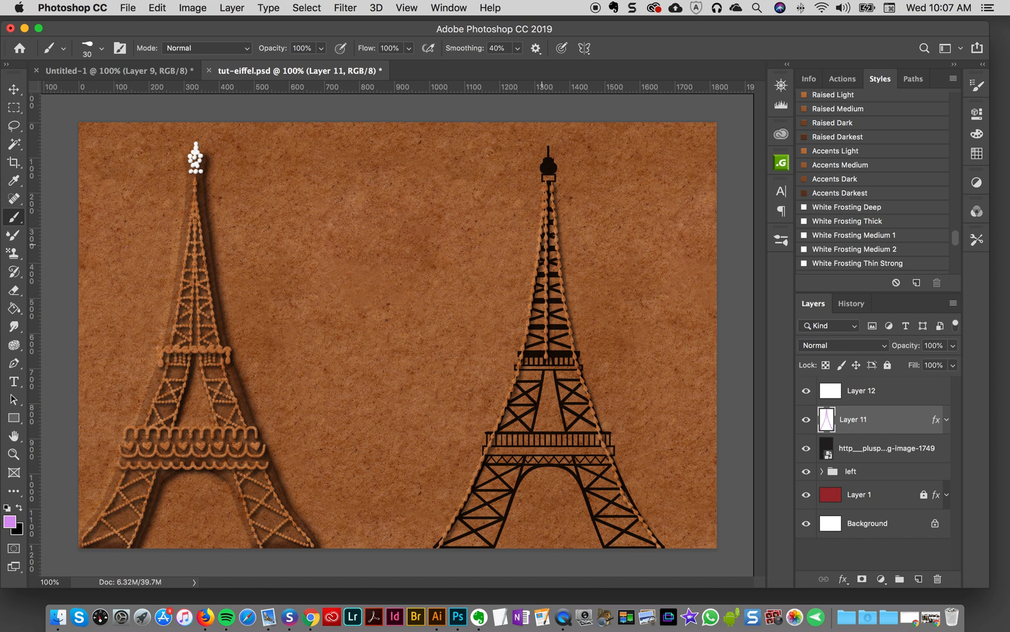
key("super+z")
mouse_move(548, 178)
left_mouse_down()
mouse_move(539, 388)
mouse_move(493, 547)
left_mouse_up()
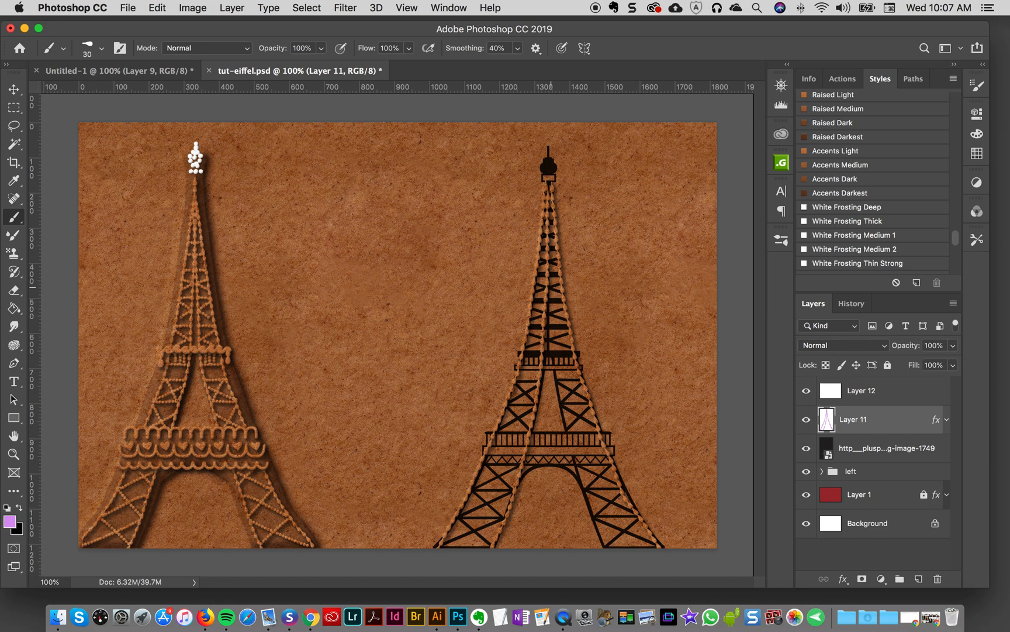
mouse_move(546, 276)
left_mouse_down()
mouse_move(551, 252)
mouse_move(552, 358)
mouse_move(602, 560)
left_mouse_up()
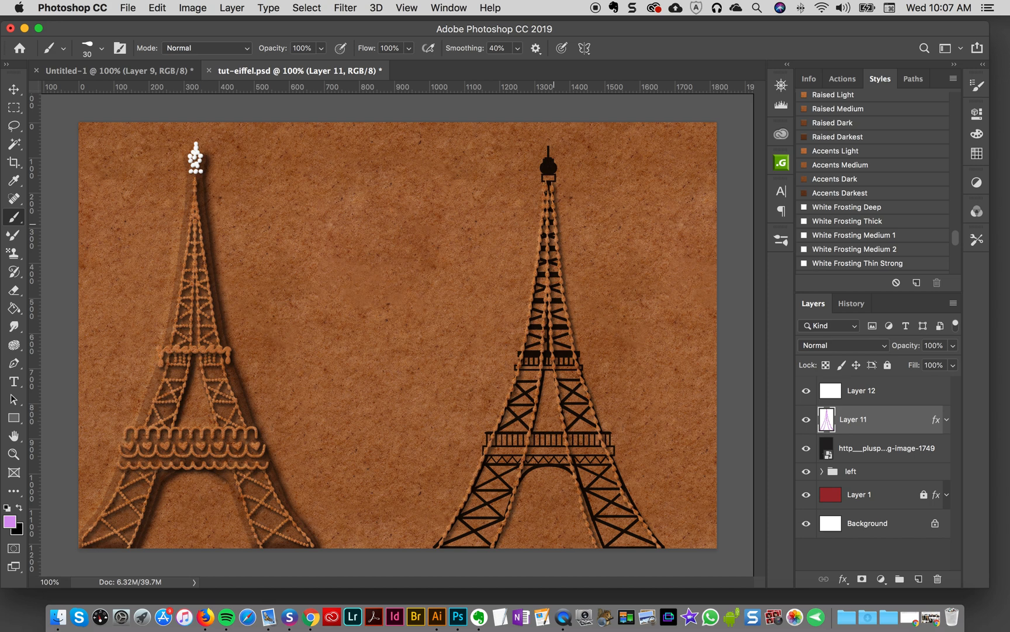
- Move Layer 12 below Layer 11 and apply the Accents Light style to it, undoing a test stroke
left_click_drag(857, 390, 853, 434)
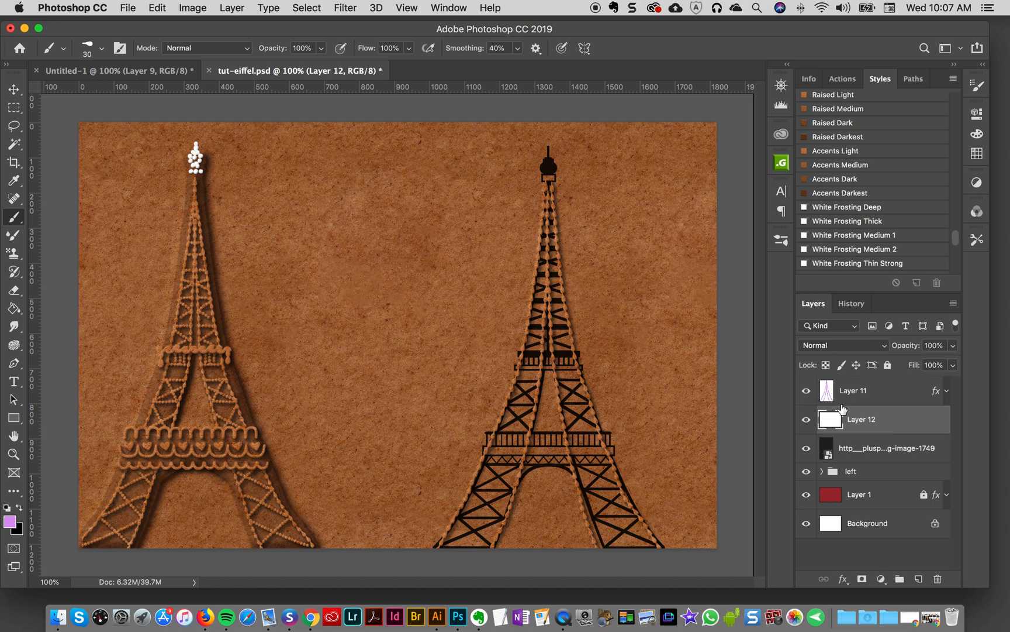
left_click(835, 153)
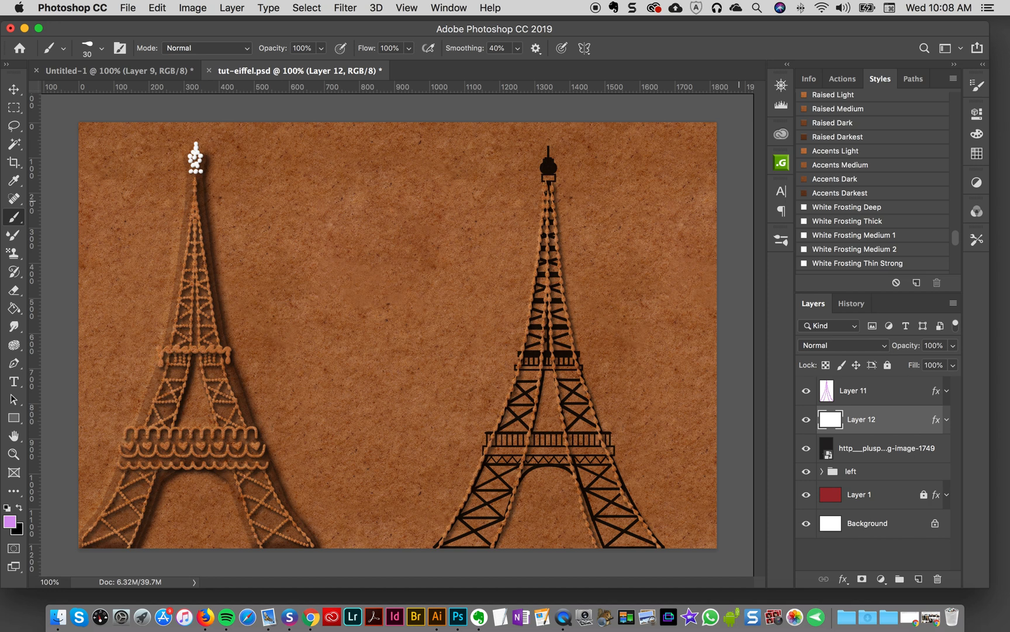
left_click_drag(560, 356, 574, 404)
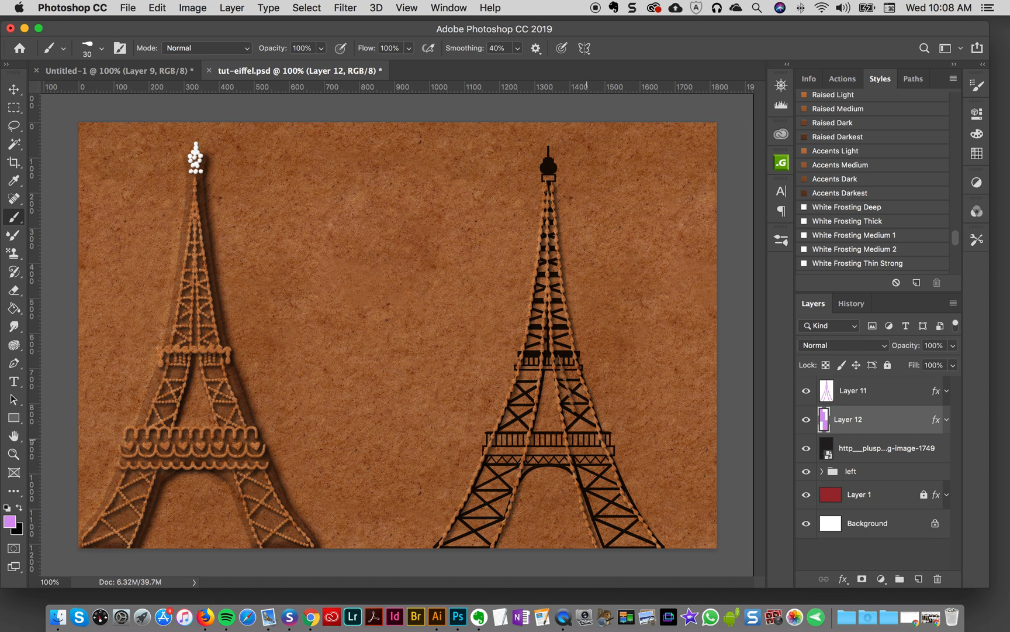
key("cmd+z")
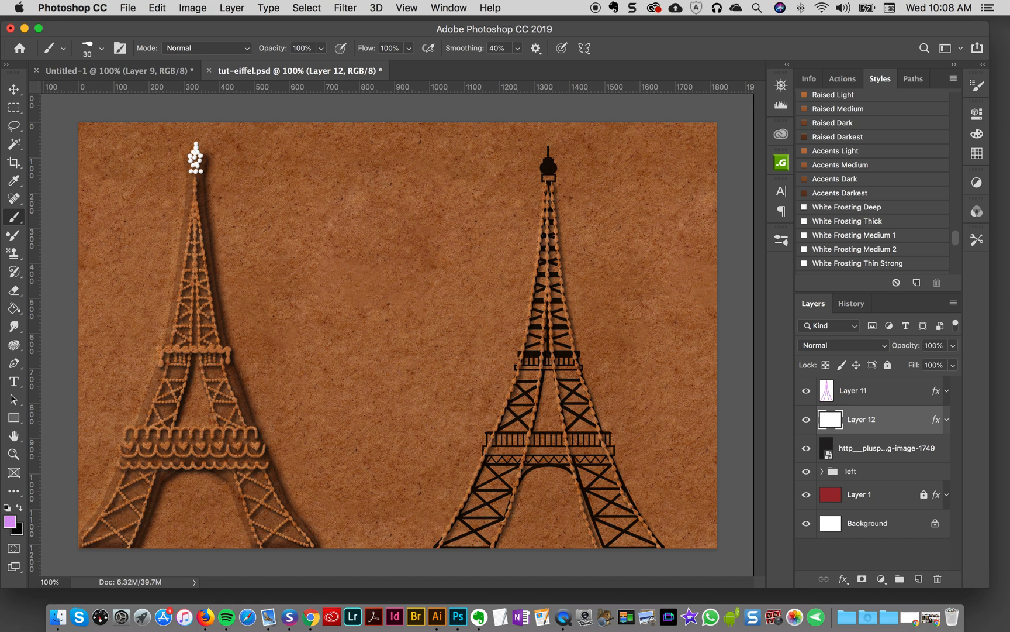
- Choose the brush "2 fresh from the oven" for the thin lattice details
left_click(782, 241)
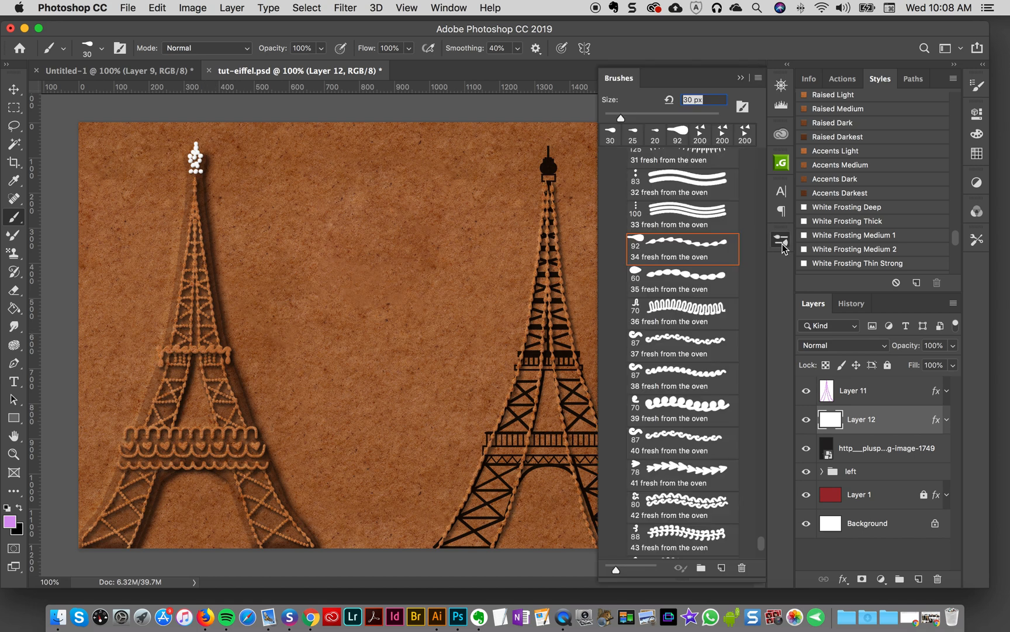
left_click_drag(761, 541, 759, 523)
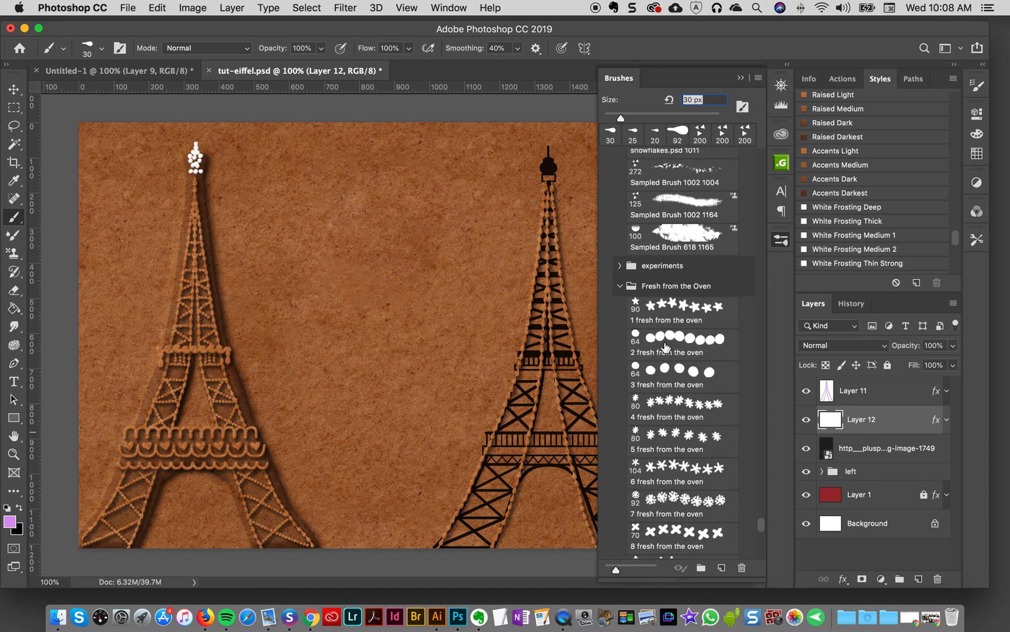
left_click(711, 329)
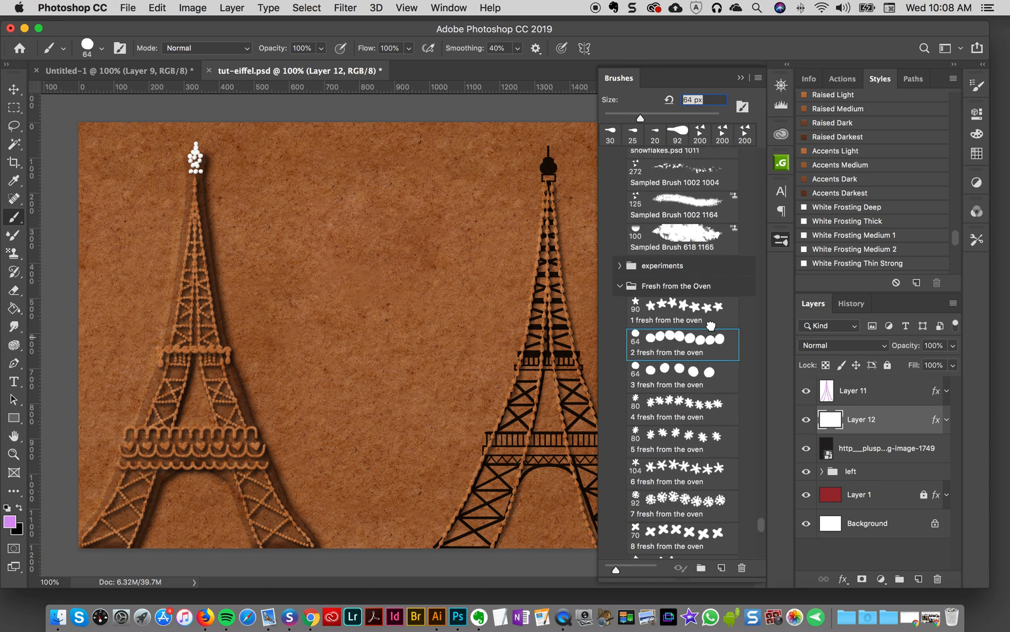
left_click(782, 240)
- Reduce the brush size to 6 px for the thin lattice lines
key("bracketleft")
key("bracketleft")
key("bracketleft")
key("bracketleft")
key("bracketleft")
key("bracketleft")
key("bracketleft")
key("bracketleft")
key("bracketleft")
key("bracketleft")
key("bracketleft")
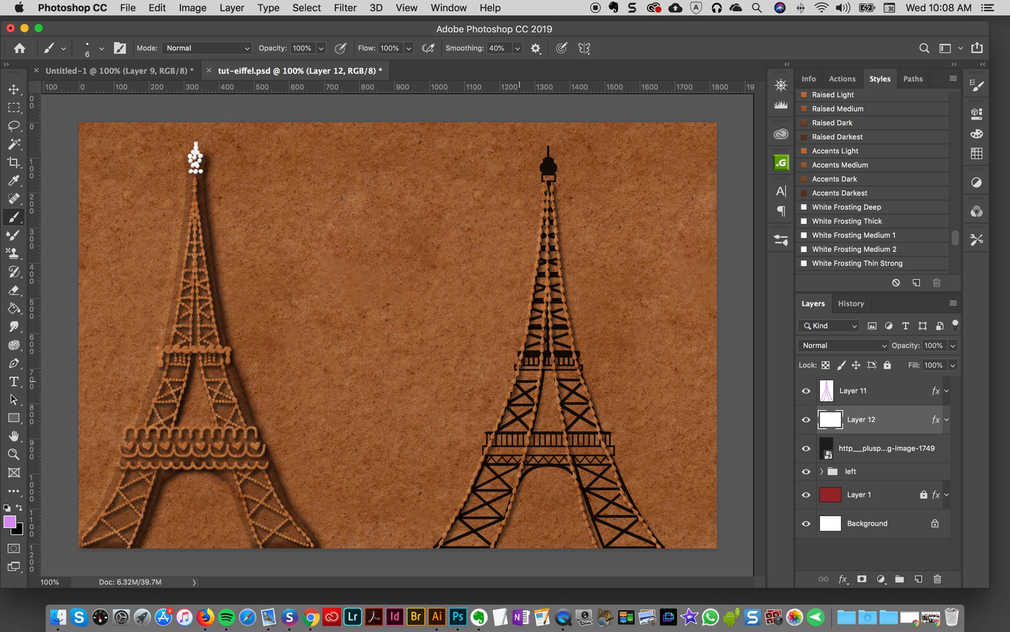
- Try painting dotted crossbars across both middle legs at brush sizes of 8, 10 and 15 px, undoing the strokes
mouse_move(521, 383)
left_mouse_down()
mouse_move(537, 383)
mouse_move(524, 407)
mouse_move(508, 407)
left_mouse_up()
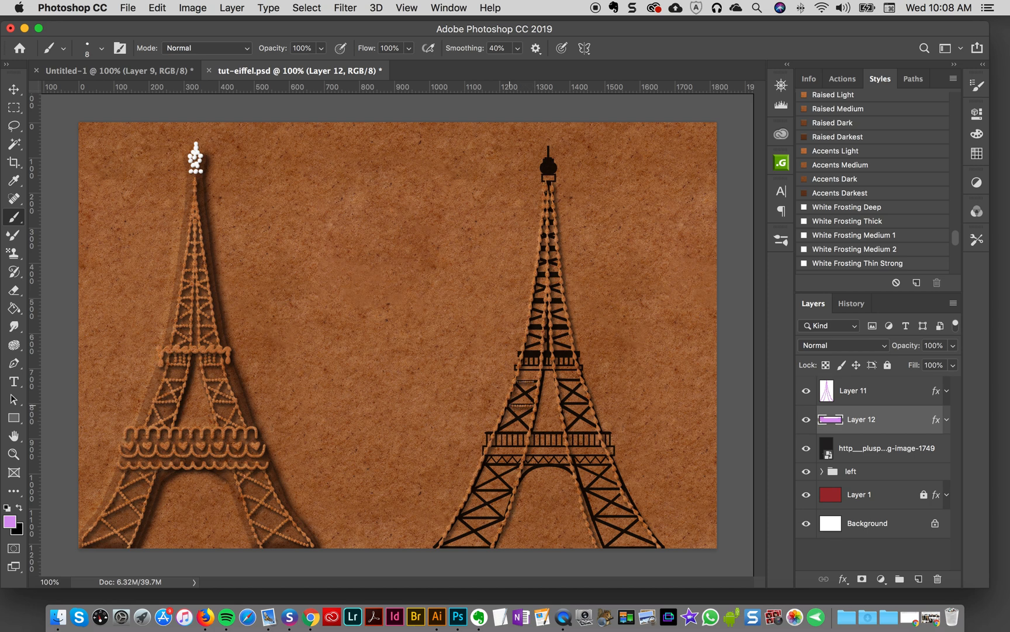
key("bracketright")
key("bracketright")
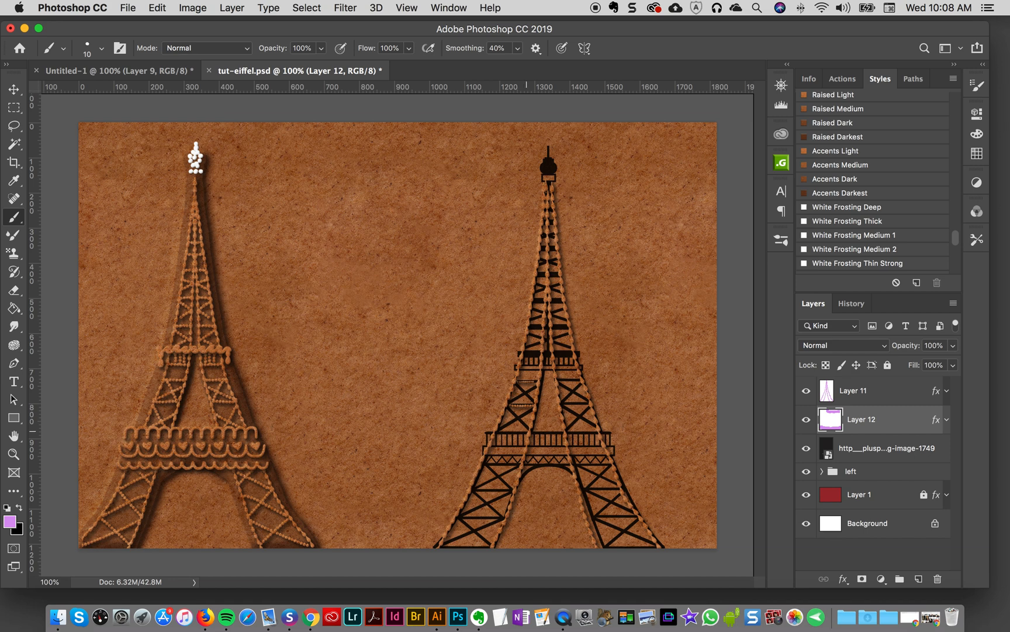
left_click_drag(526, 435, 507, 435)
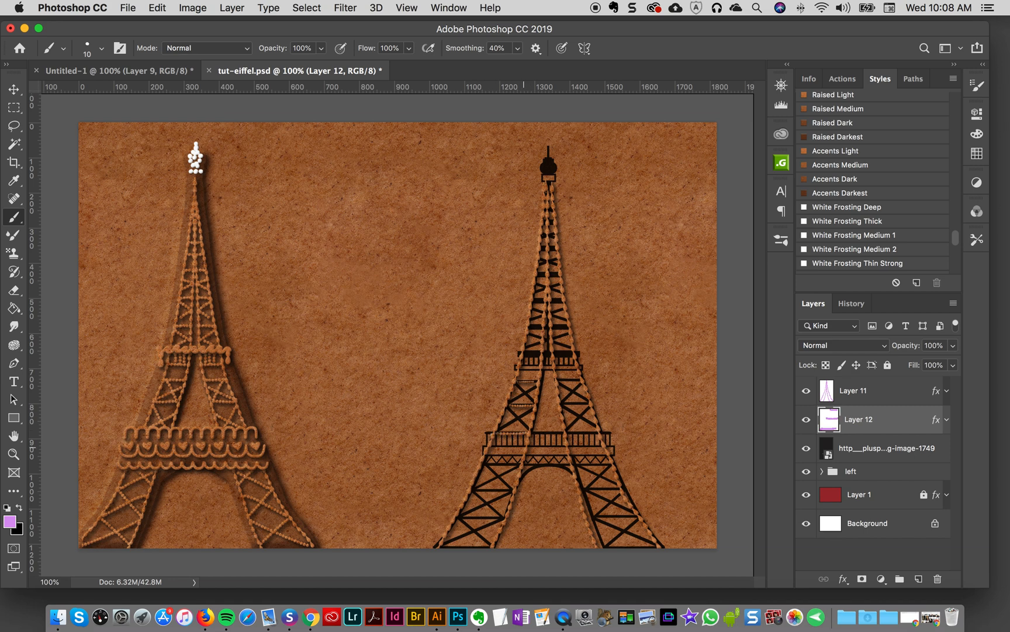
key("bracketright")
left_click_drag(561, 383, 584, 381)
key("bracketleft")
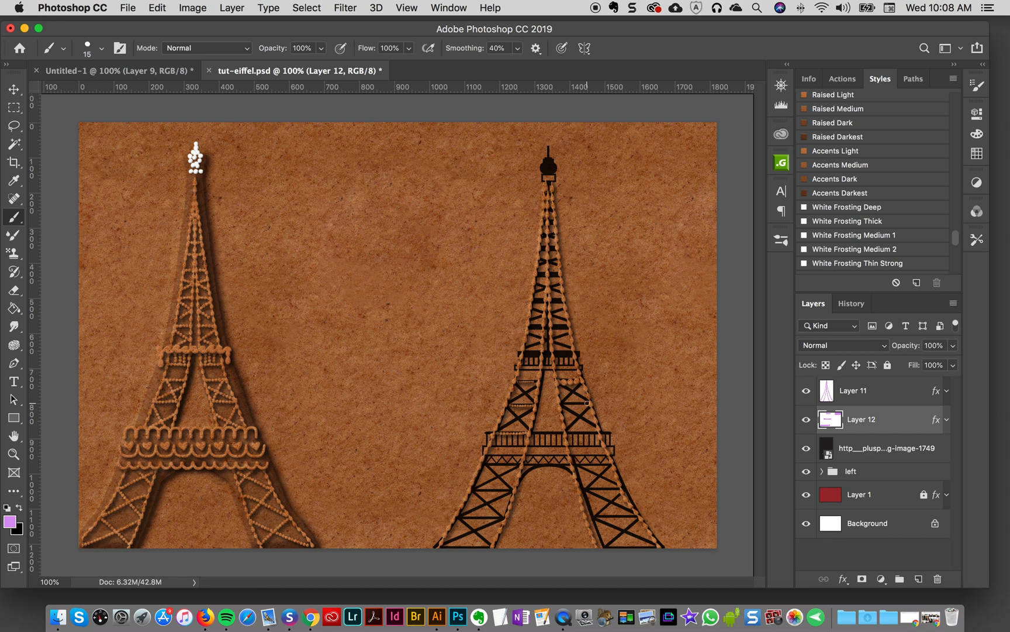
left_click_drag(590, 404, 558, 406)
key("bracketleft")
left_click_drag(599, 437, 565, 436)
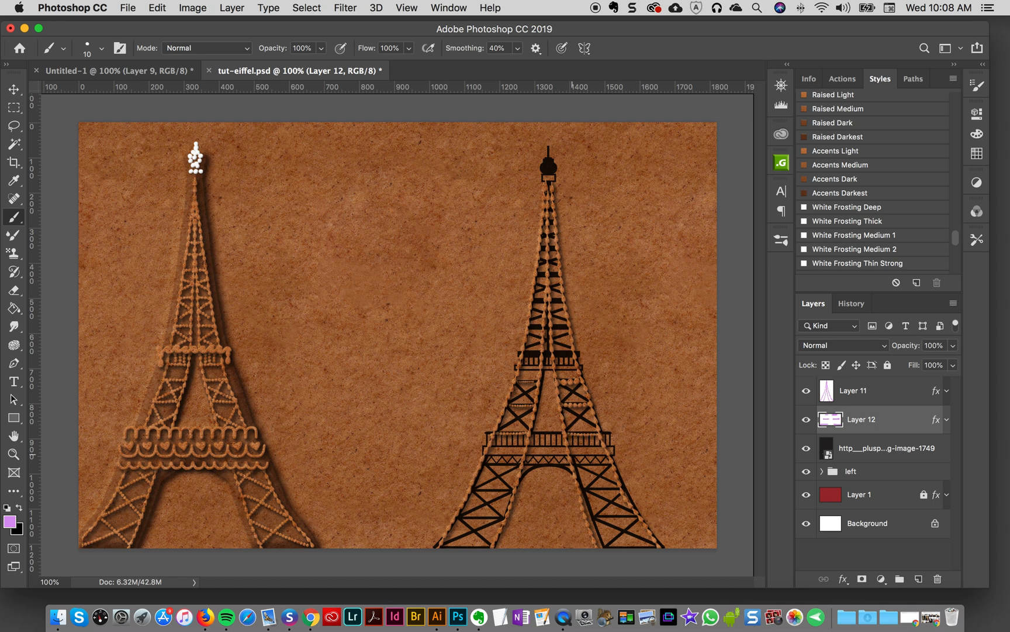
left_click_drag(583, 446, 602, 446)
key("super+z")
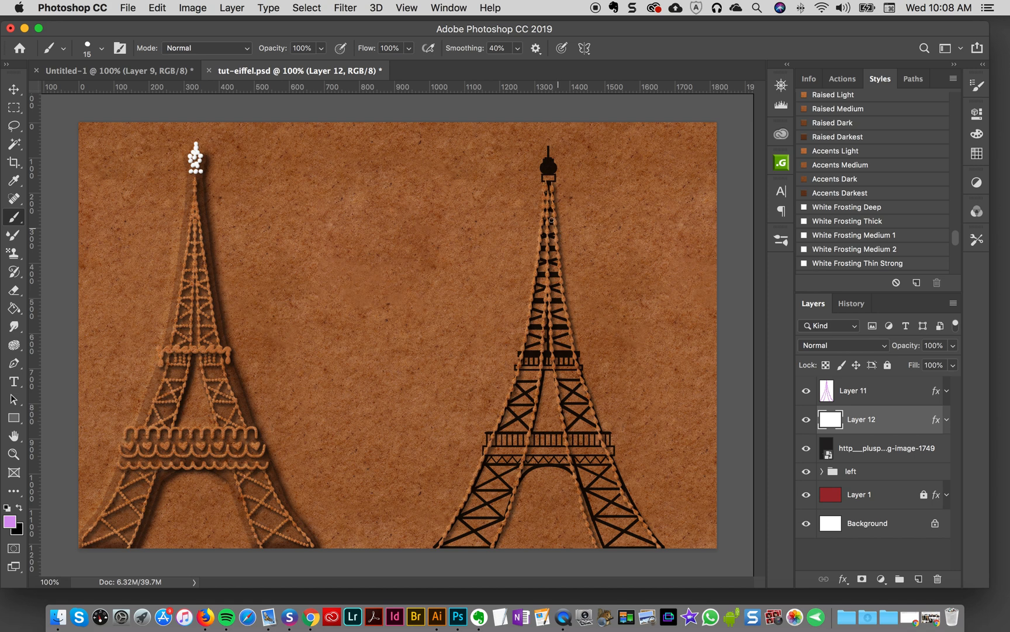
- Paint the dotted crossbars and diagonals in the template tower's upper section, reducing the brush size to 10 px partway down
left_click(550, 228)
mouse_move(548, 223)
left_mouse_down()
mouse_move(556, 253)
mouse_move(542, 248)
mouse_move(558, 248)
mouse_move(556, 273)
mouse_move(540, 256)
mouse_move(558, 275)
left_mouse_up()
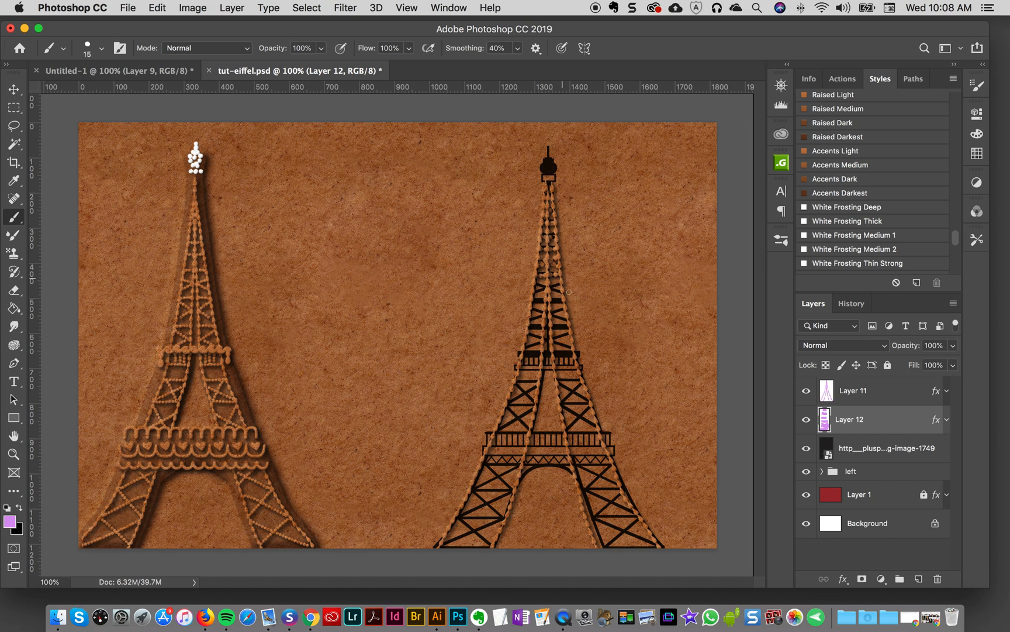
key("bracketleft")
mouse_move(537, 291)
left_mouse_down()
mouse_move(559, 283)
mouse_move(561, 318)
mouse_move(570, 322)
mouse_move(542, 318)
mouse_move(563, 308)
mouse_move(566, 330)
mouse_move(551, 339)
mouse_move(571, 349)
left_mouse_up()
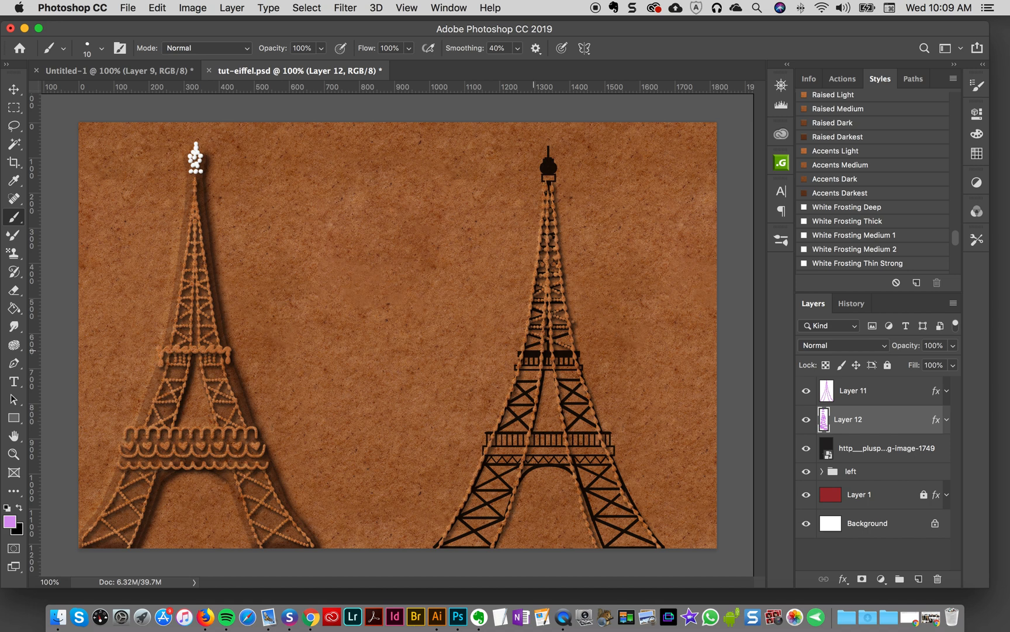
left_click_drag(525, 346, 570, 334)
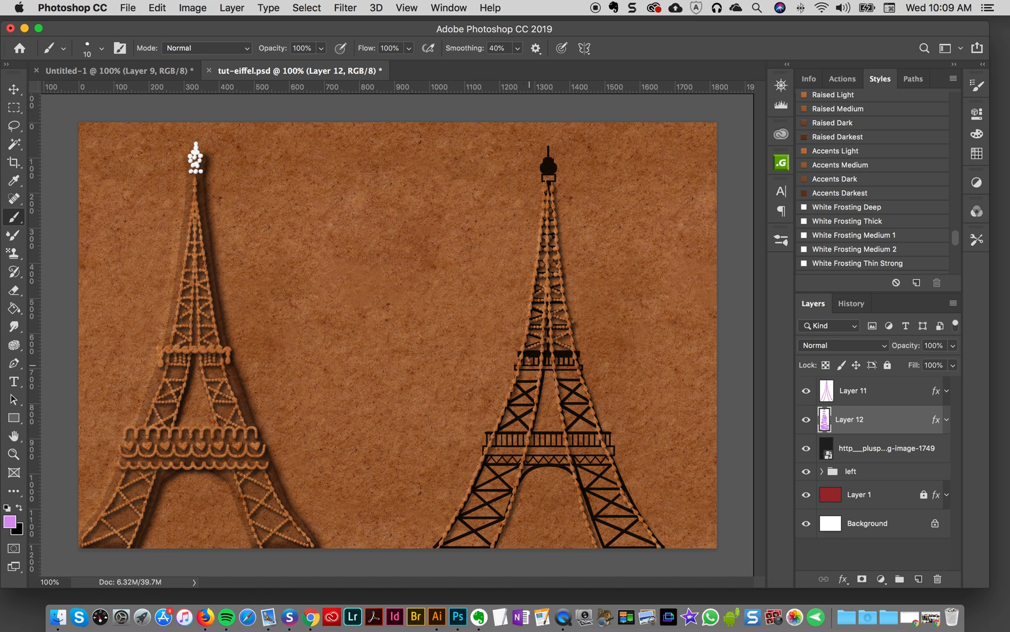
- Undo the stray strokes around the upper platform and paint the dotted crossbars and diagonals in both legs between the two platforms
key("super+z")
key("super+z")
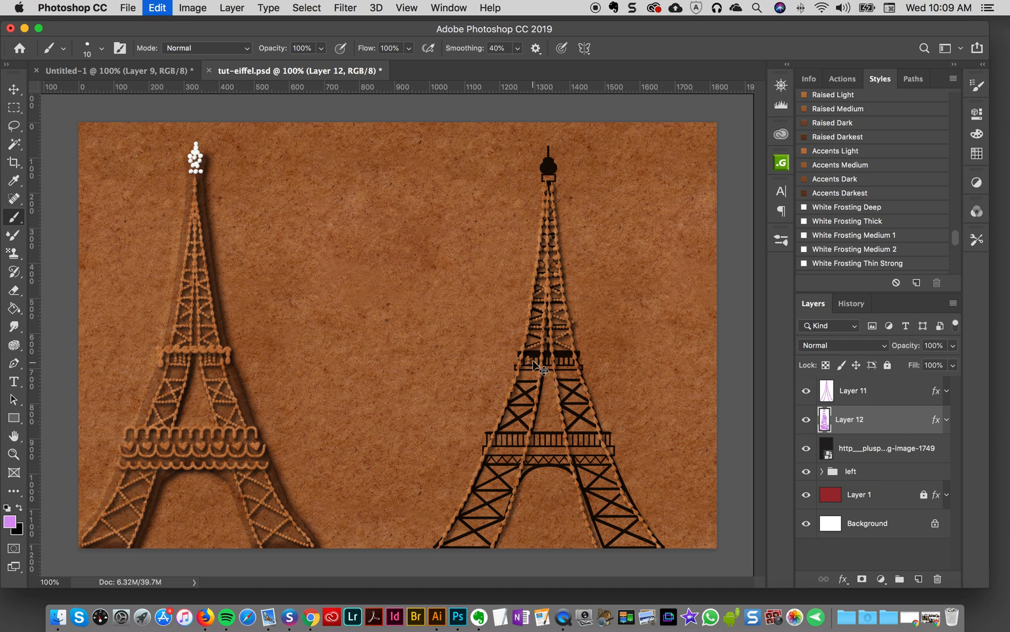
left_click_drag(530, 358, 529, 367)
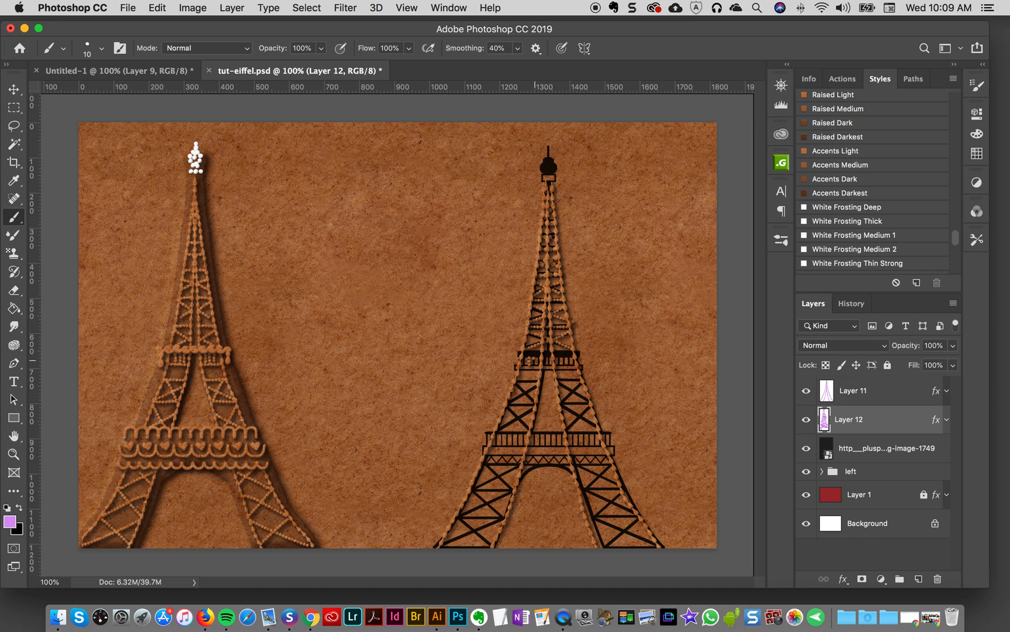
key("super+z")
left_click_drag(532, 369, 539, 369)
mouse_move(518, 382)
left_mouse_down()
mouse_move(578, 383)
mouse_move(587, 402)
mouse_move(507, 404)
left_mouse_up()
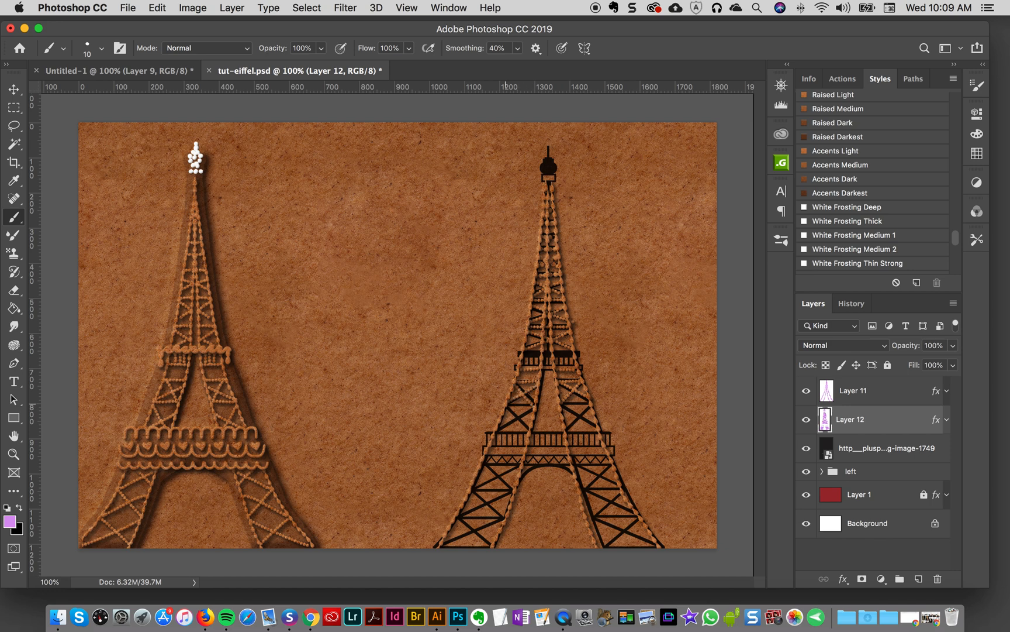
mouse_move(497, 430)
left_mouse_down()
mouse_move(535, 403)
mouse_move(597, 431)
mouse_move(567, 434)
mouse_move(588, 406)
left_mouse_up()
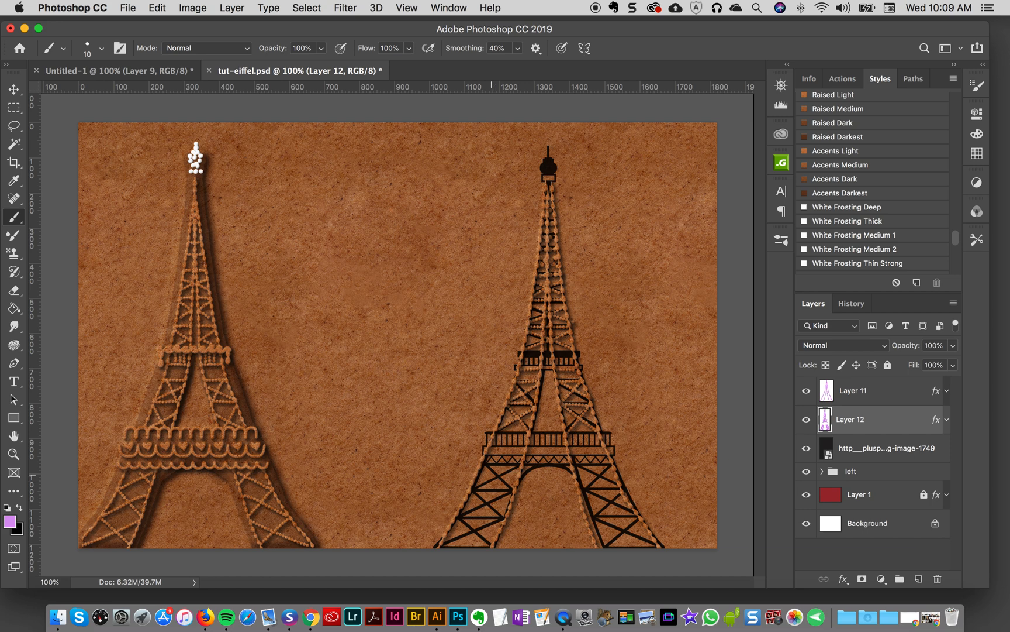
- Paint the dotted crossbars and diagonals in both lower legs, from beneath the lower platform to the base
mouse_move(473, 491)
left_mouse_down()
mouse_move(515, 473)
mouse_move(473, 518)
left_mouse_up()
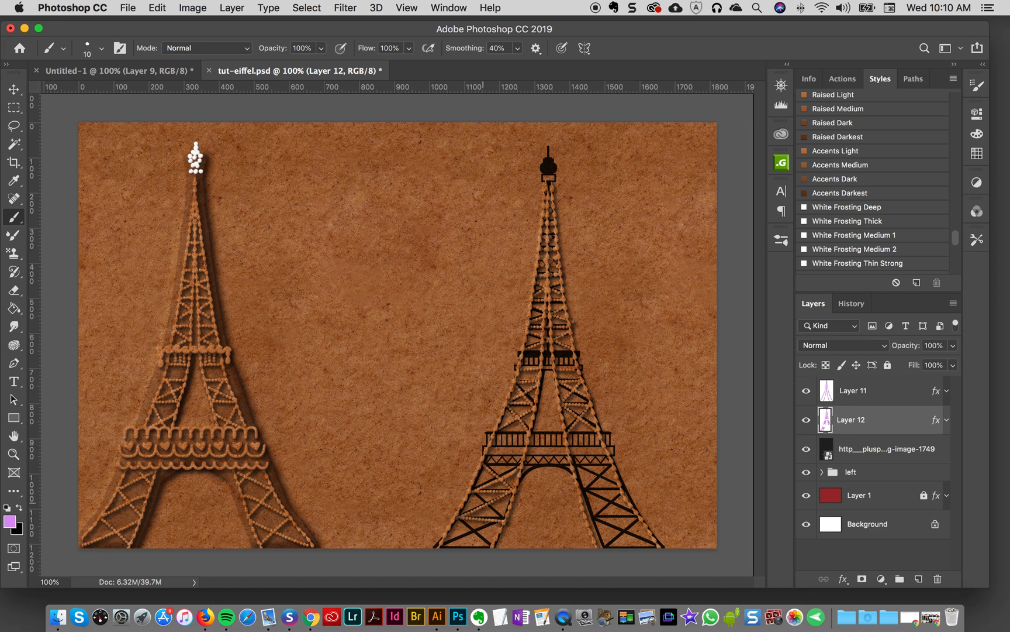
mouse_move(475, 493)
left_mouse_down()
mouse_move(503, 517)
mouse_move(447, 544)
left_mouse_up()
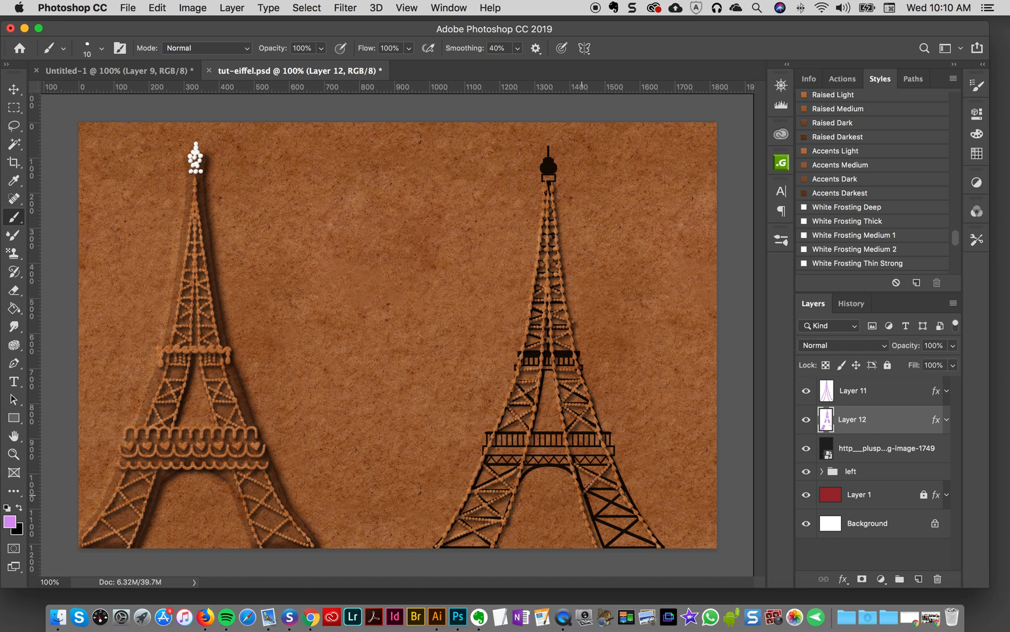
left_click_drag(587, 494, 636, 517)
mouse_move(592, 520)
left_mouse_down()
mouse_move(637, 519)
mouse_move(616, 531)
mouse_move(642, 543)
left_mouse_up()
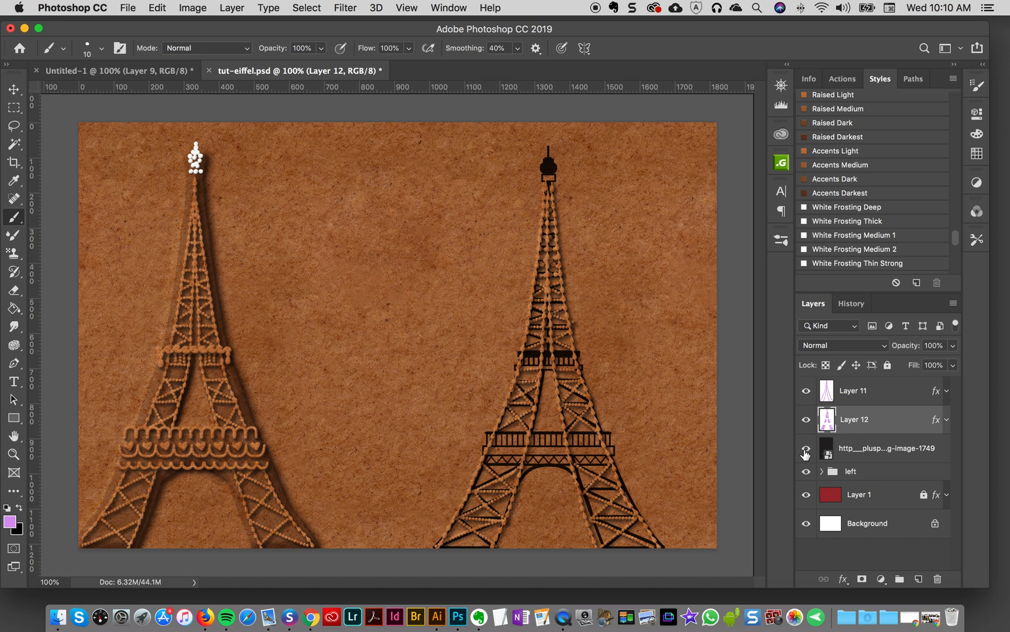
- Hide and show the template image layer to check the painted lattice without it
left_click(806, 450)
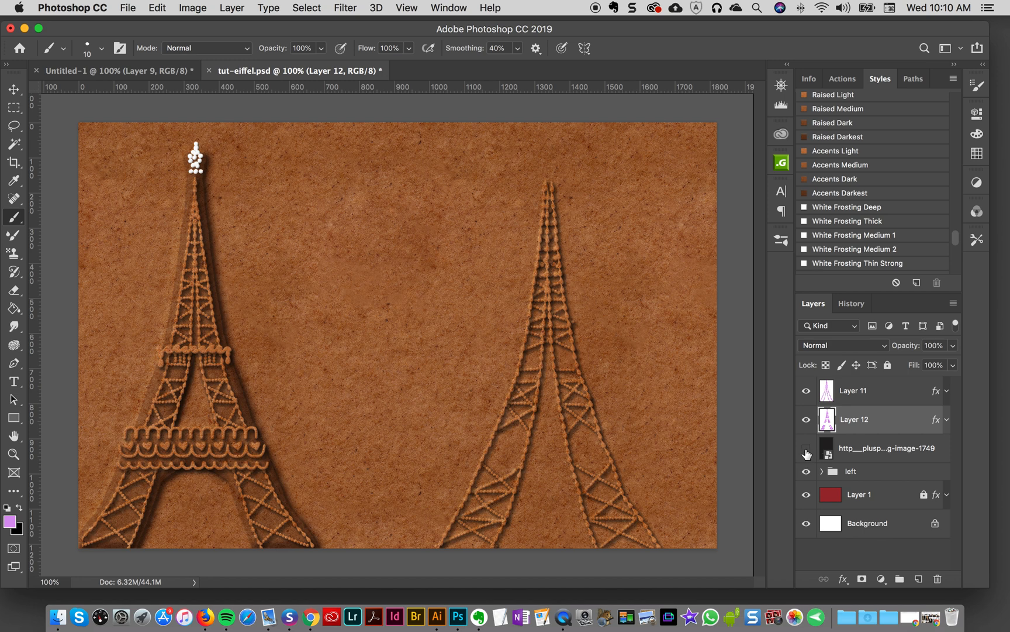
left_click(806, 448)
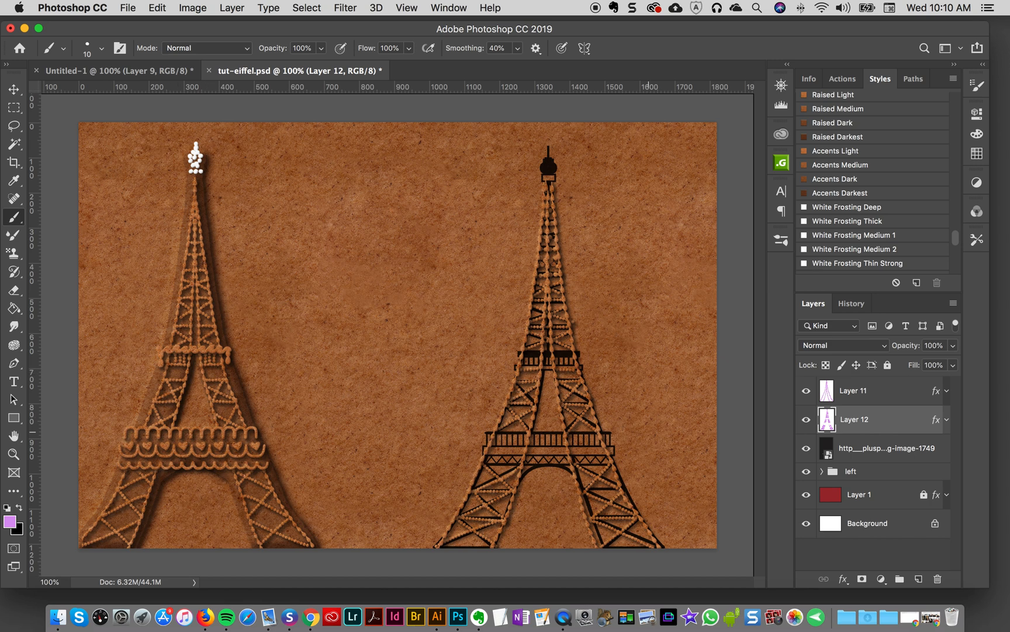
left_click(807, 448)
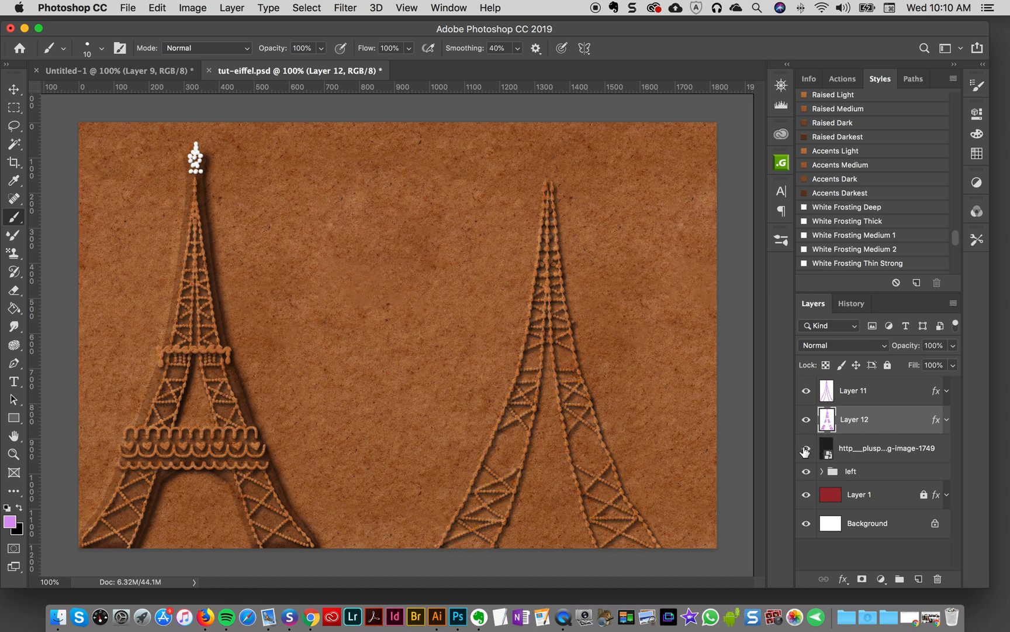
left_click(806, 448)
left_click(852, 399)
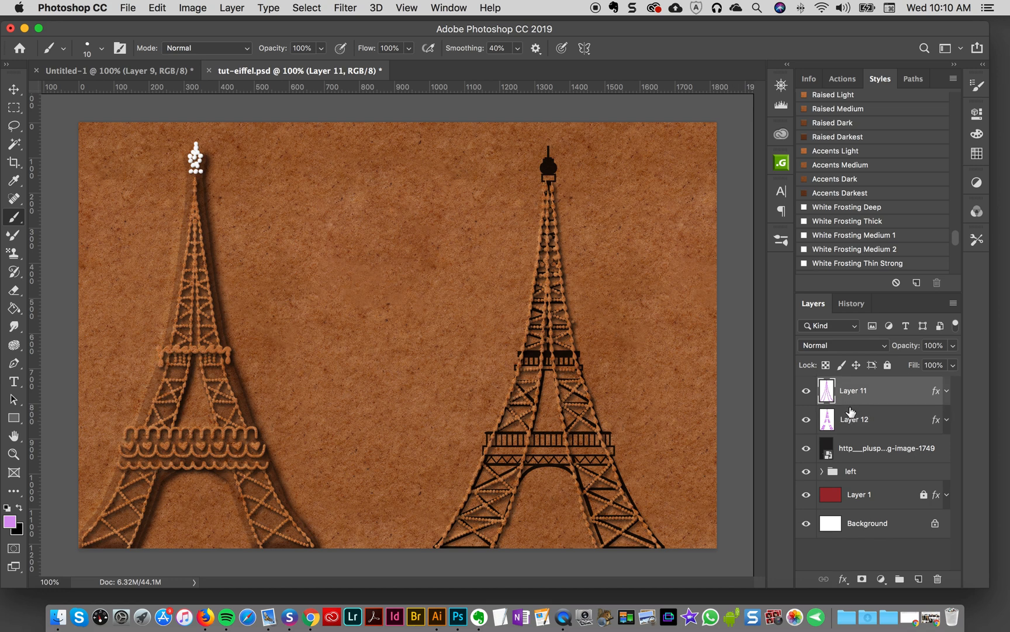
left_click(848, 418, "shift")
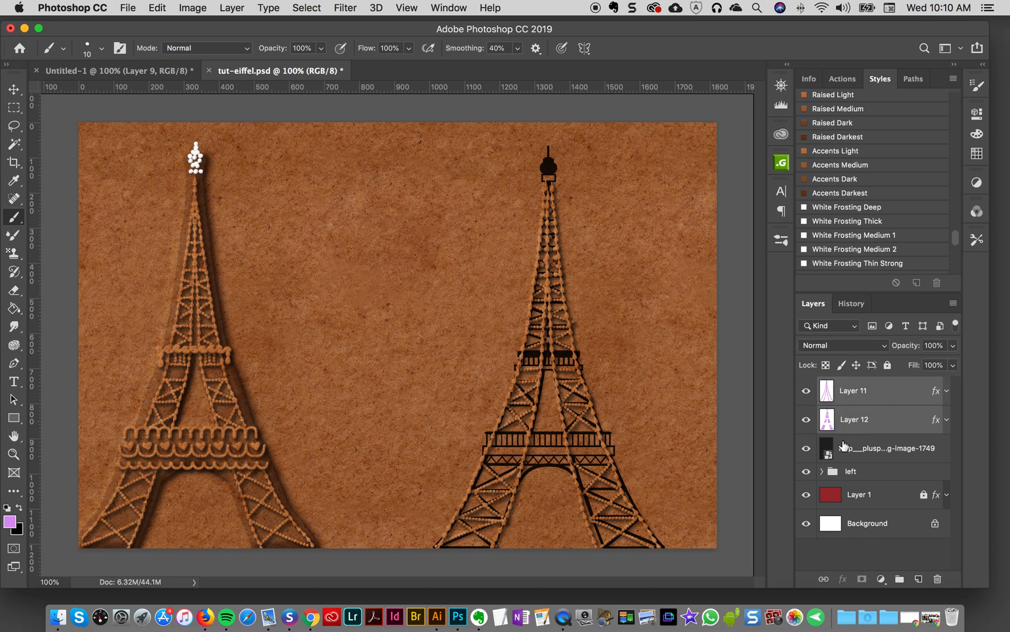
left_click(856, 398)
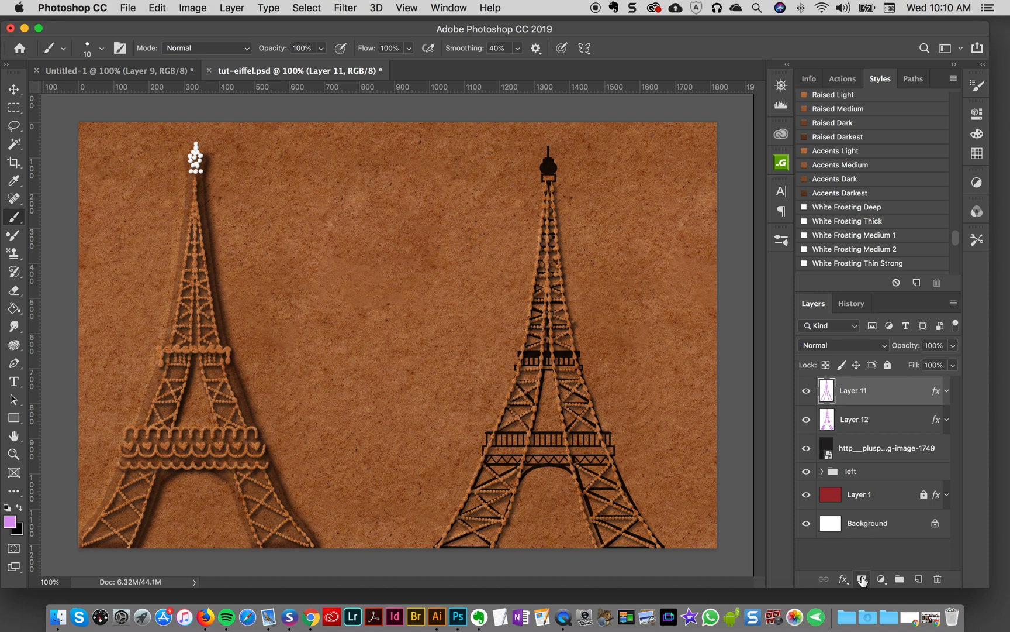
left_click(862, 579)
left_click(862, 579)
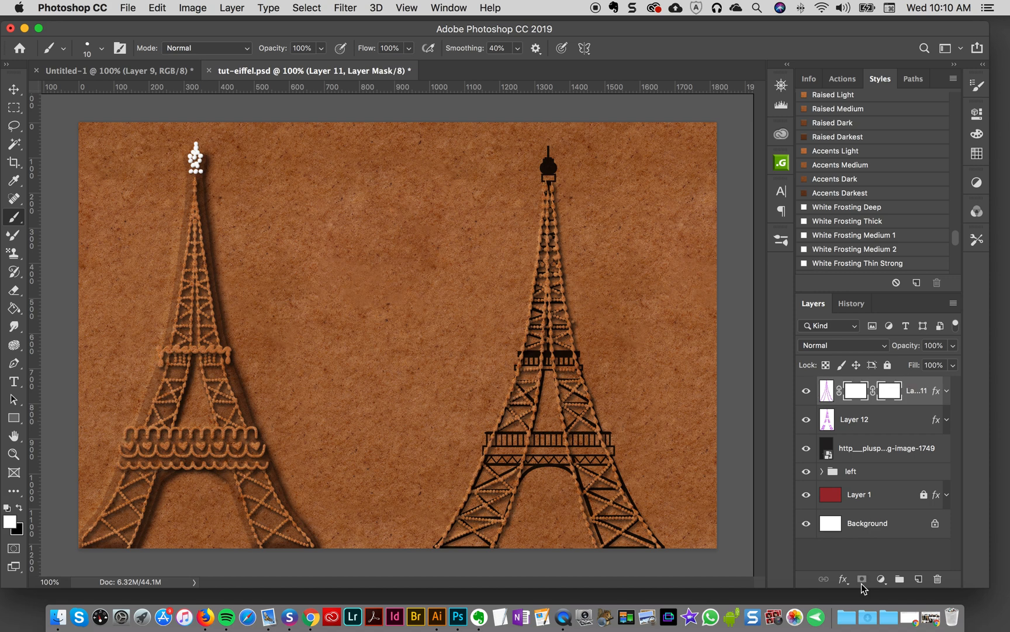
key("super+z")
key("super+z")
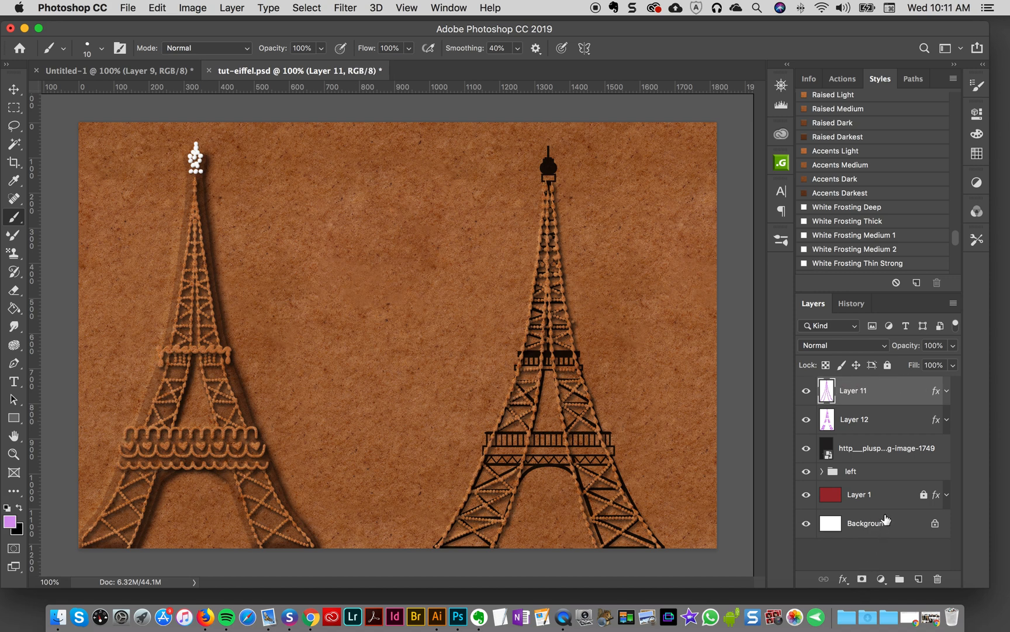
- Select the upper platform band of the template tower with the Rectangular Marquee and cut it from Layer 11
left_click(13, 110)
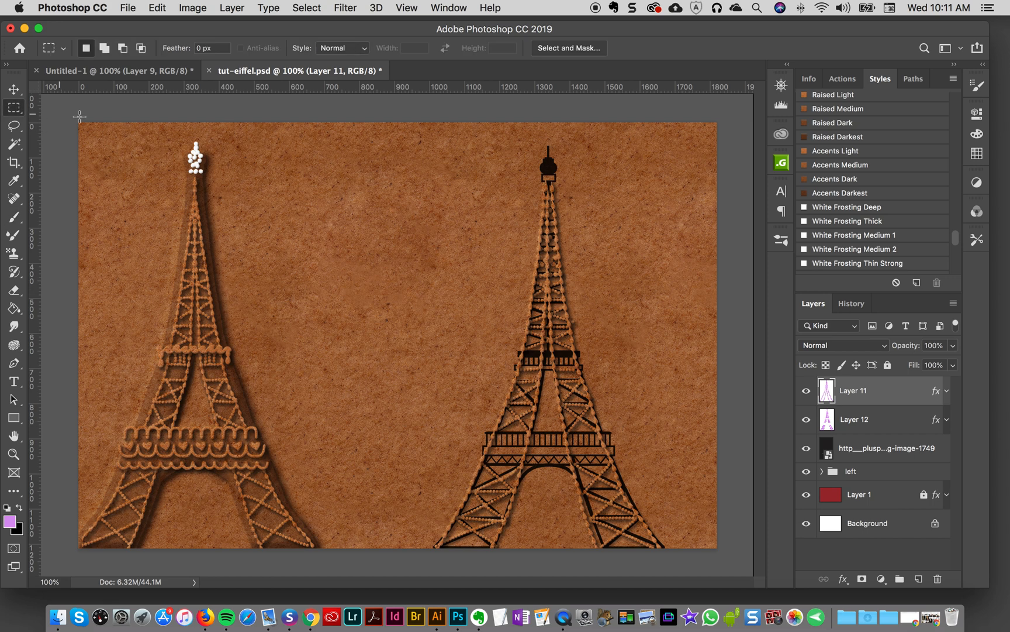
left_click(805, 392)
left_click(806, 391)
left_click_drag(582, 370, 603, 364)
left_click(510, 352)
left_click_drag(510, 351, 600, 366)
left_click(606, 373)
left_click_drag(510, 352, 595, 365)
key("super+d")
left_click_drag(510, 351, 595, 365)
key("super+x")
- Reselect the upper platform band and cut it from Layer 12
left_click(833, 425)
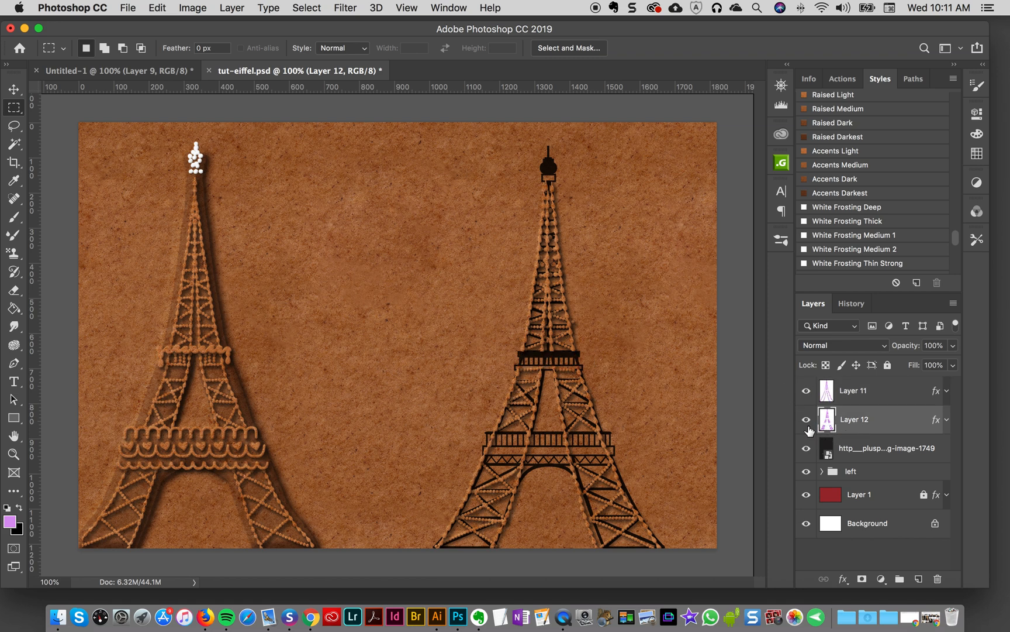
left_click(307, 8)
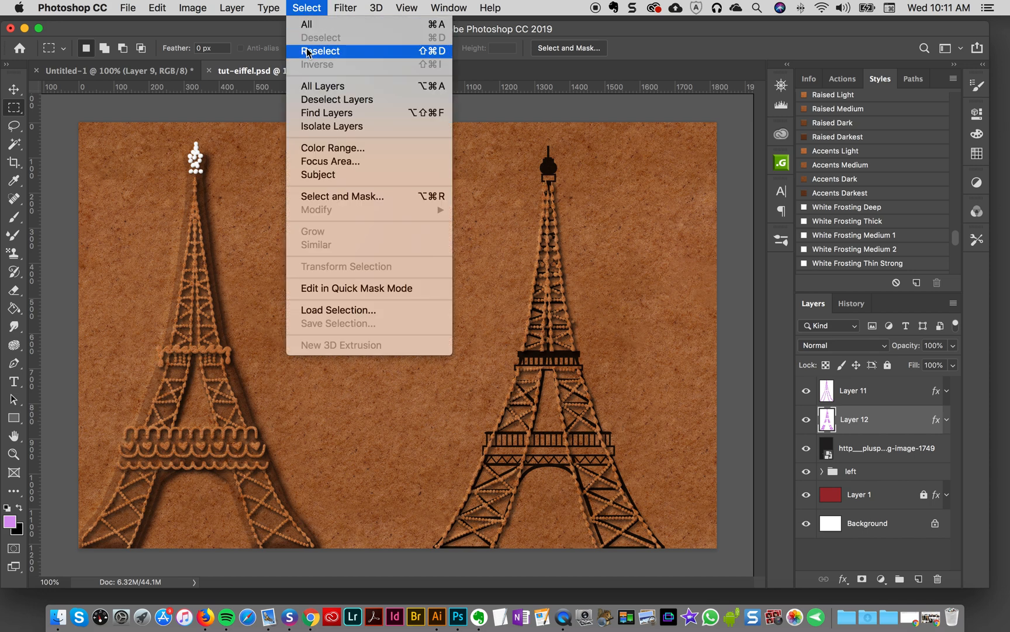
left_click(308, 52)
key("super+z")
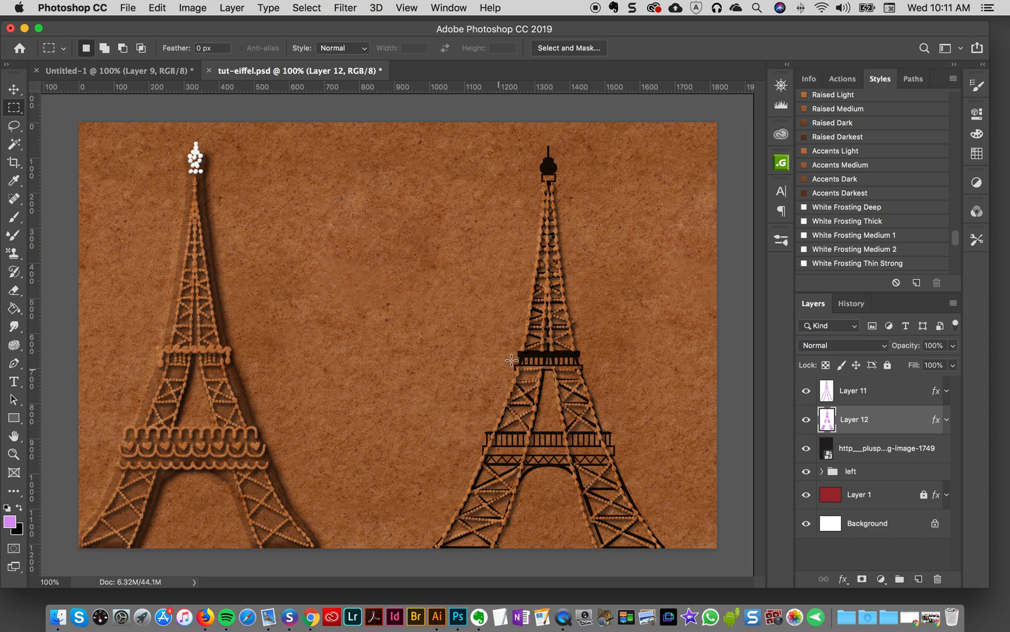
- Select the wide lower platform band of the template tower with a rectangular marquee and cut it from Layer 11
left_click(853, 396)
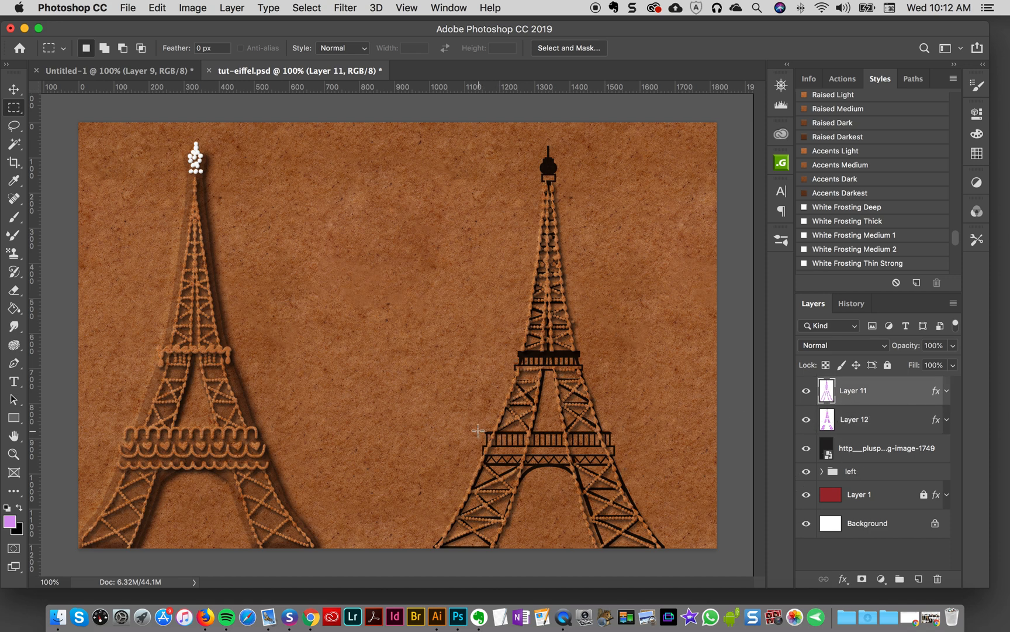
left_click_drag(480, 431, 629, 463)
key("super+x")
- Reselect the lower platform band and cut it from Layer 12
left_click(845, 422)
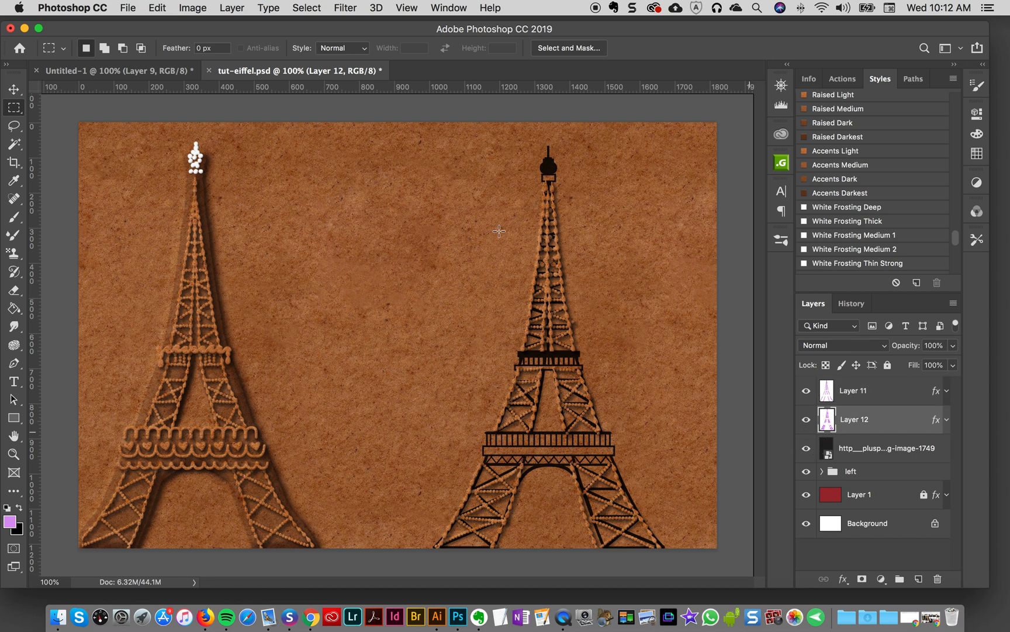
left_click(315, 8)
left_click(340, 51)
key("super+z")
- Add a new layer above Layer 11, apply the Accents Light style to it and ready the Brush tool
left_click(851, 399)
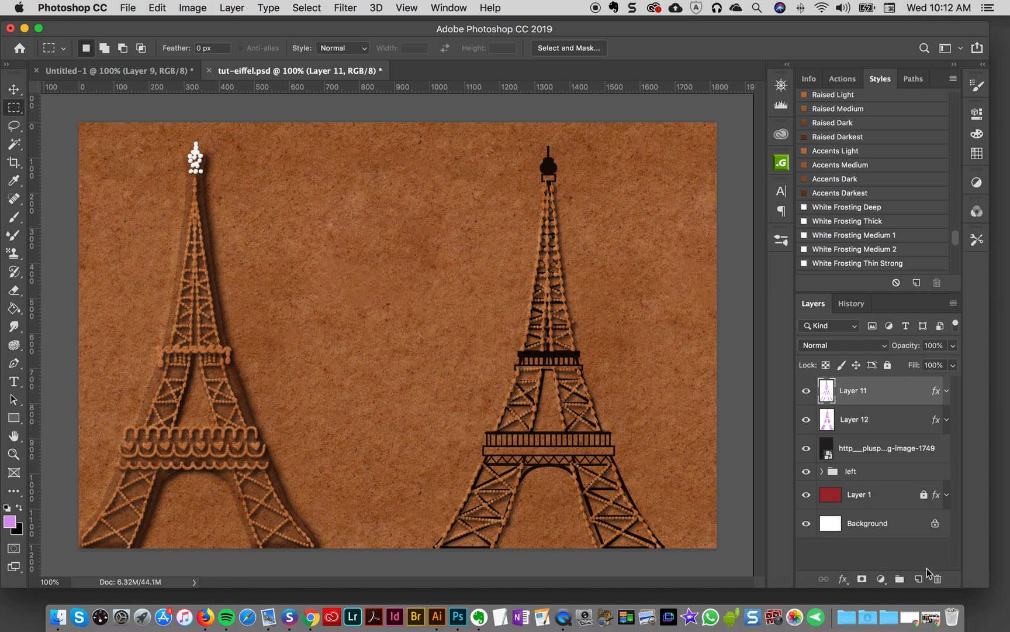
left_click(919, 578)
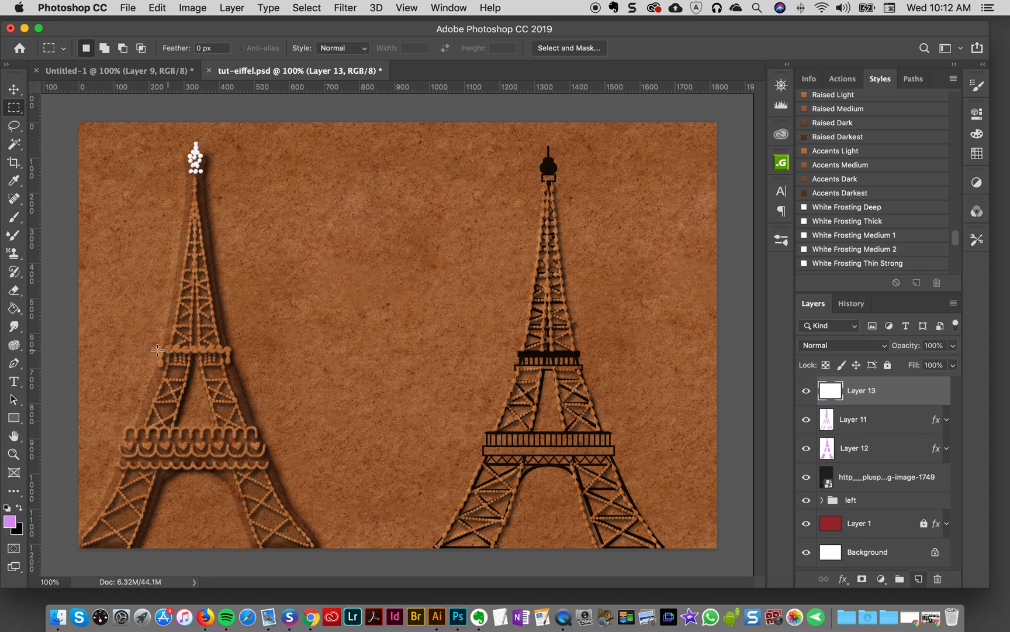
left_click(14, 218)
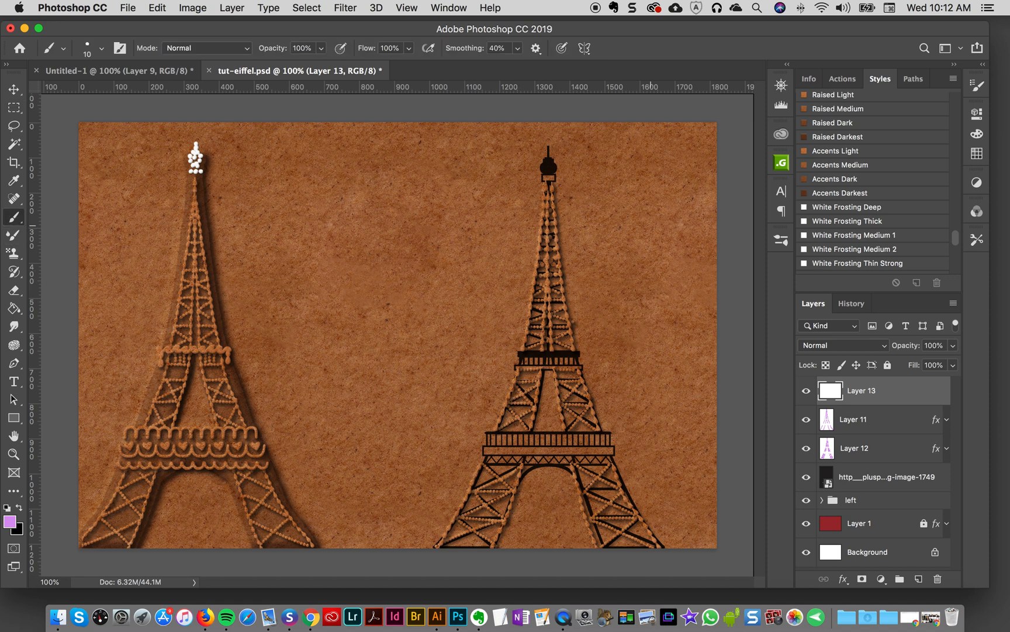
left_click(837, 153)
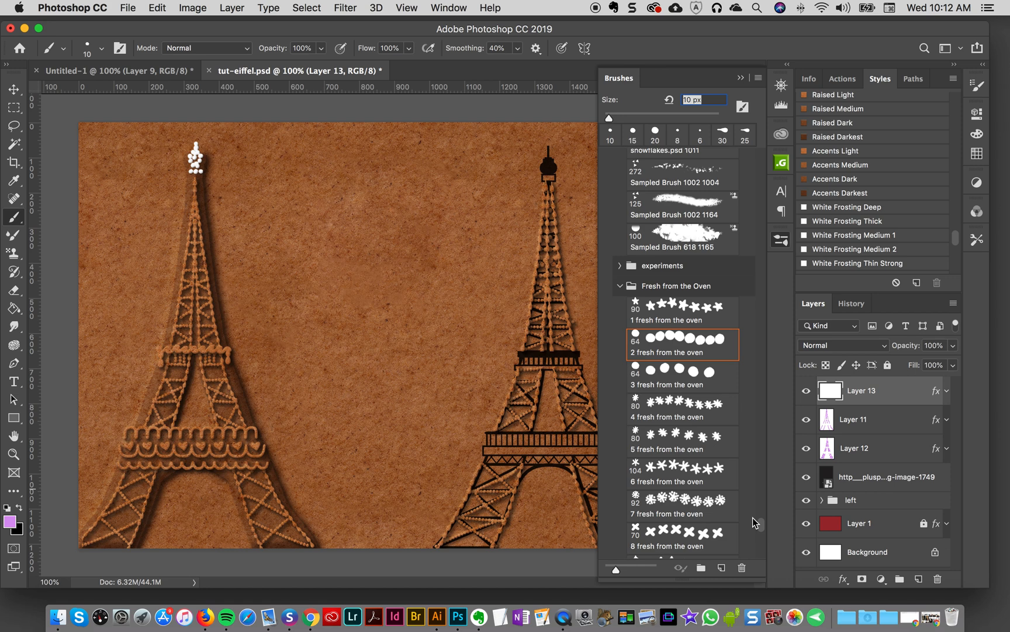
- Paint a piped swirl border across the template tower's upper platform with the brush 38 fresh from the oven at 45 px
left_click_drag(760, 524, 756, 544)
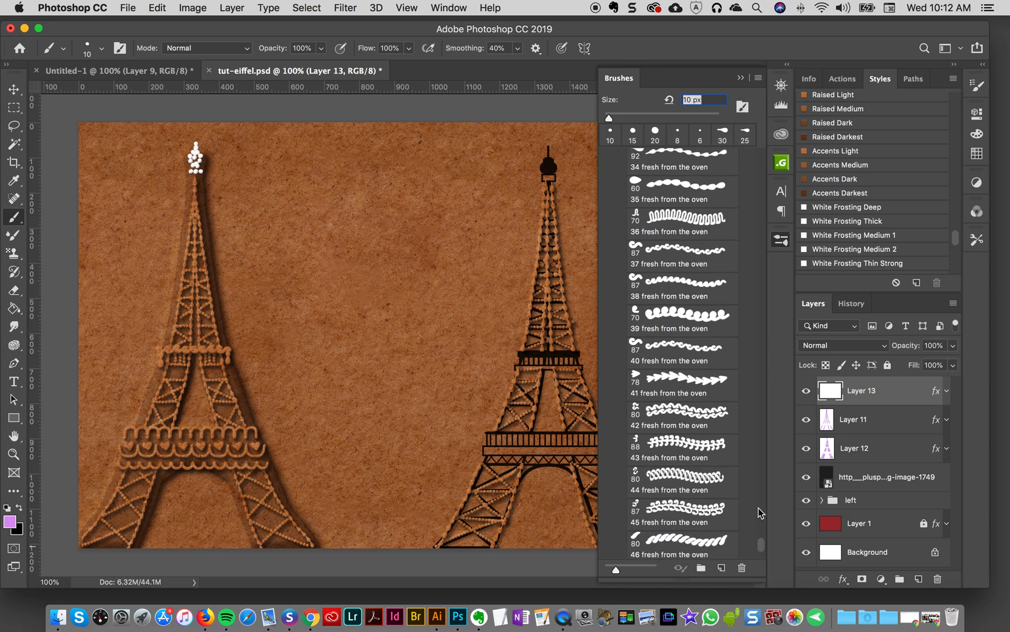
left_click(670, 286)
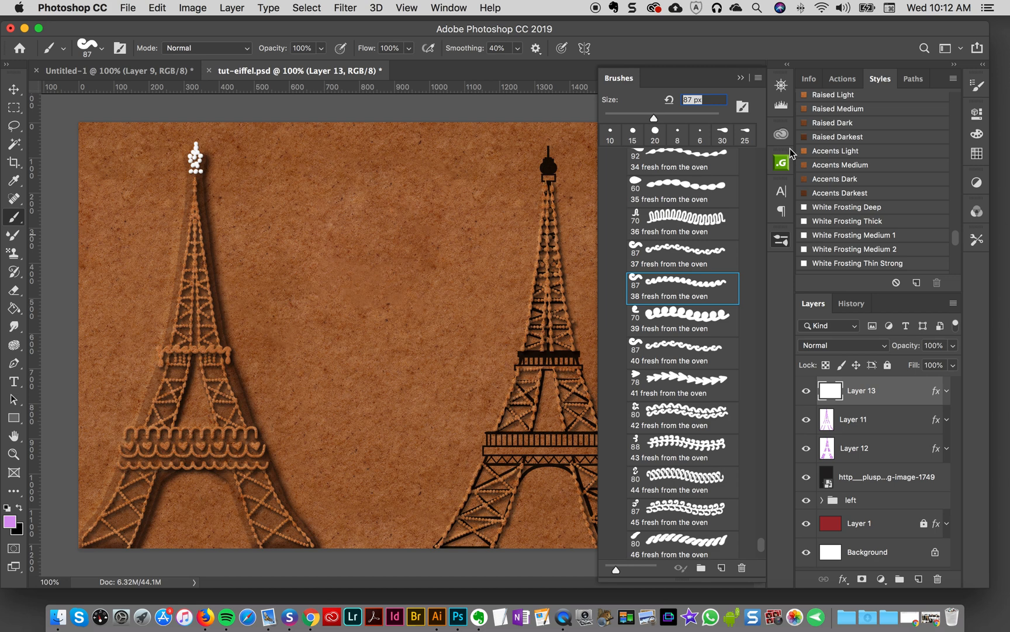
left_click(774, 241)
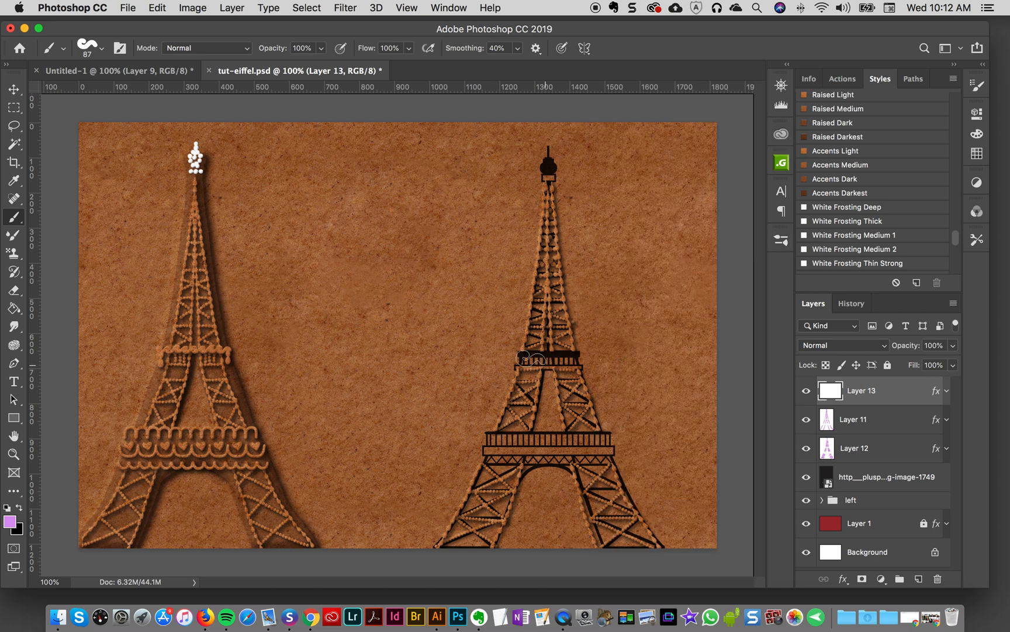
key("bracketleft")
key("bracketleft")
key("bracketleft")
key("bracketleft")
key("bracketleft")
left_click_drag(522, 355, 576, 357)
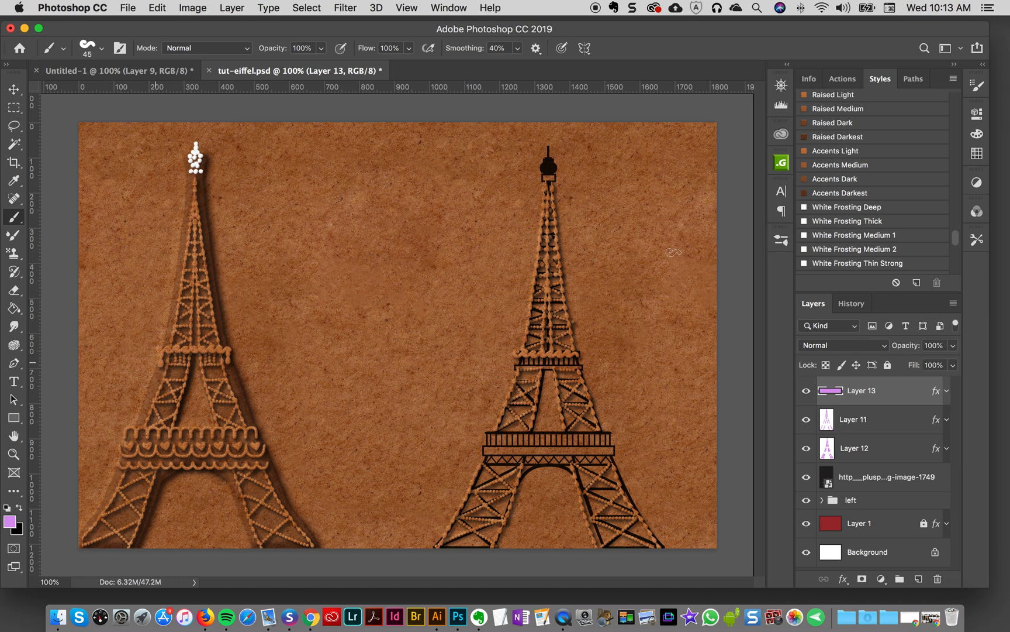
- Paint icing drops below the swirl border on the upper platform with the brush 34 fresh from the oven at 40 px
left_click(781, 239)
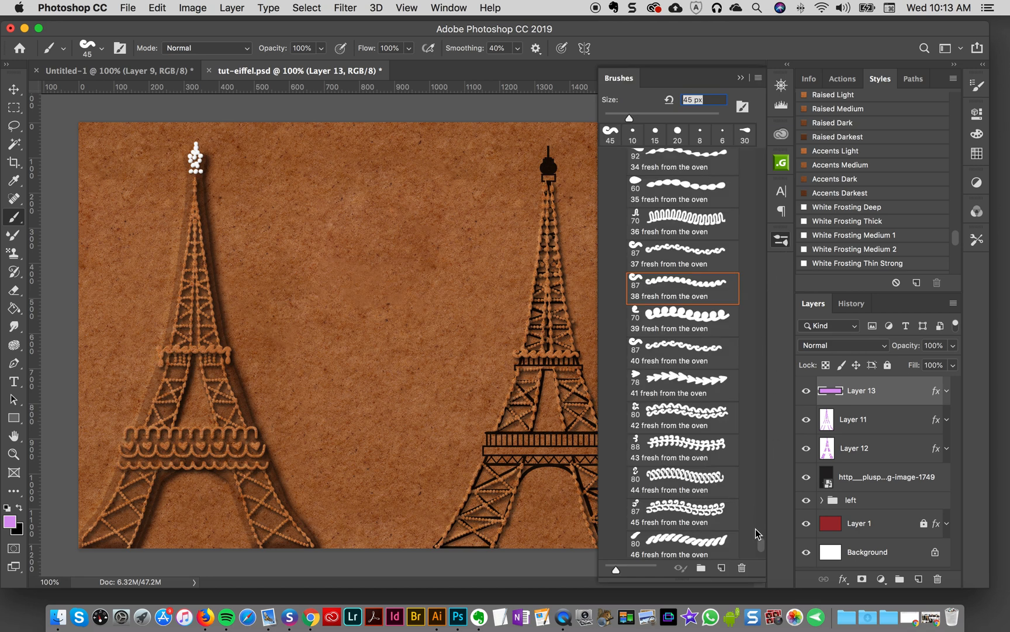
scroll(759, 540, "up", 5)
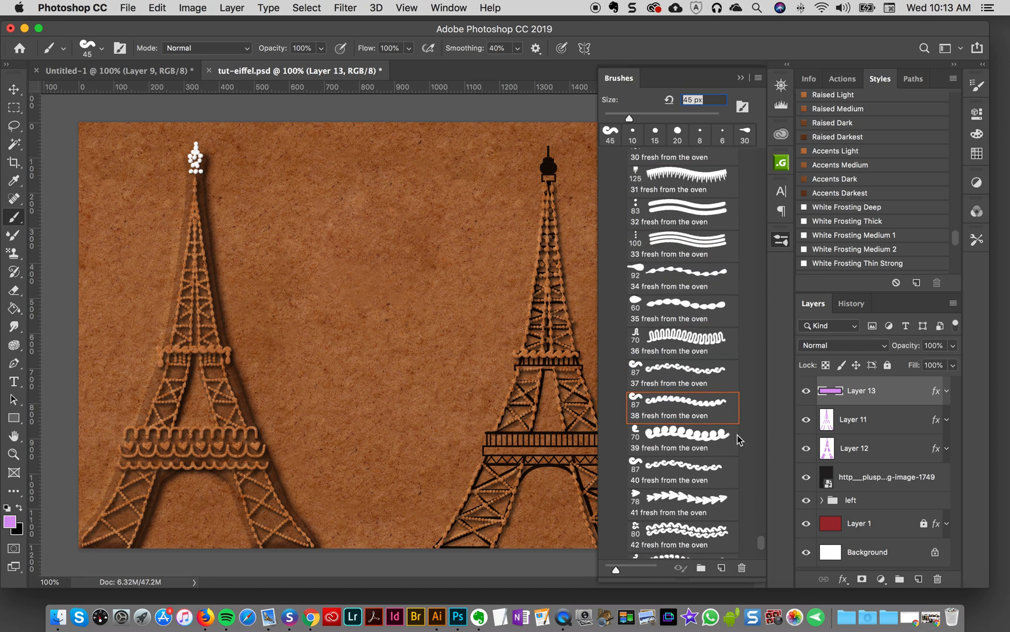
left_click(683, 280)
left_click(780, 240)
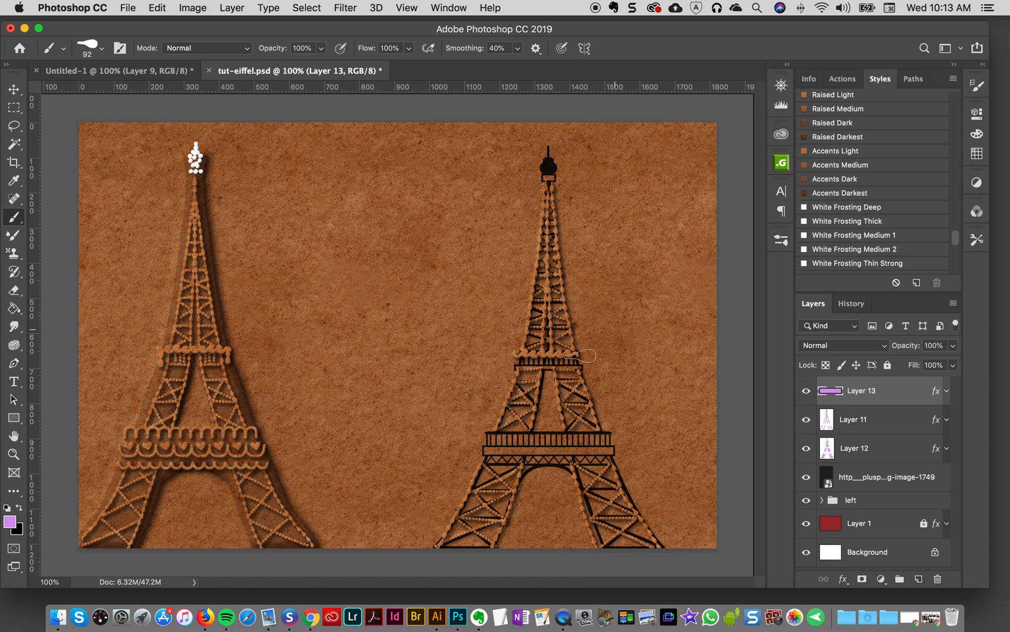
key("bracketleft")
key("bracketleft")
key("bracketleft")
key("bracketleft")
key("bracketleft")
key("bracketleft")
left_click_drag(514, 368, 528, 369)
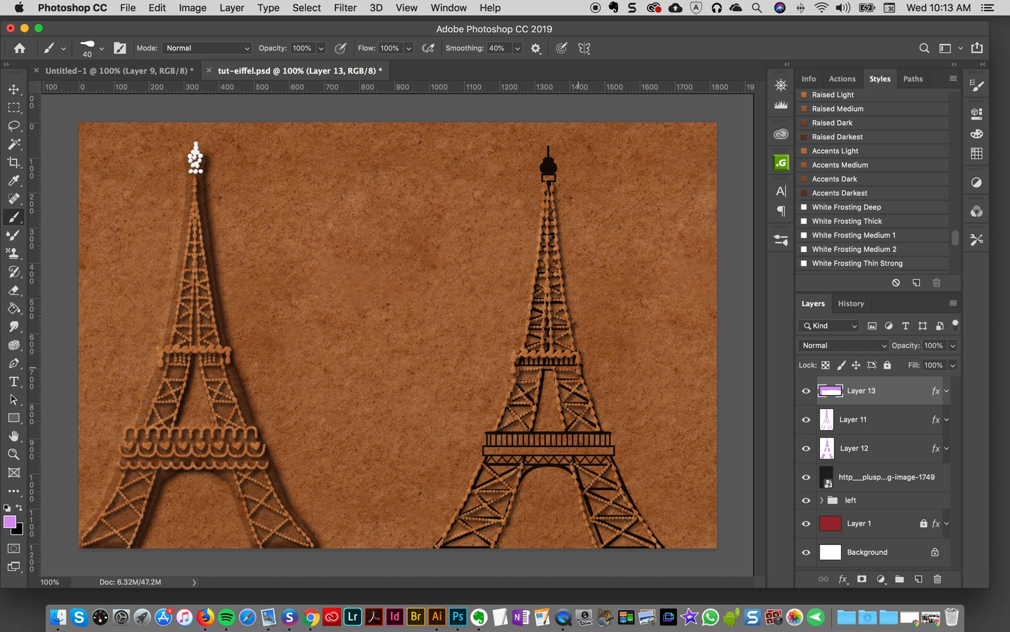
key("super+z")
- Add a new layer with the Accents Light style and load the brush 25 fresh from the oven, testing it on the empty background
left_click(918, 579)
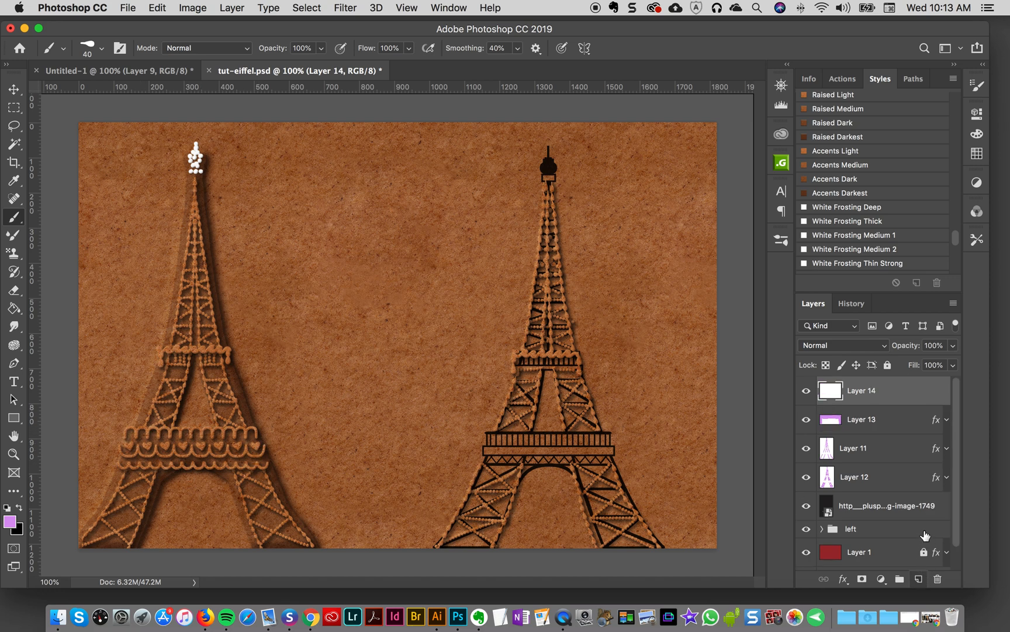
left_click(845, 151)
left_click(783, 241)
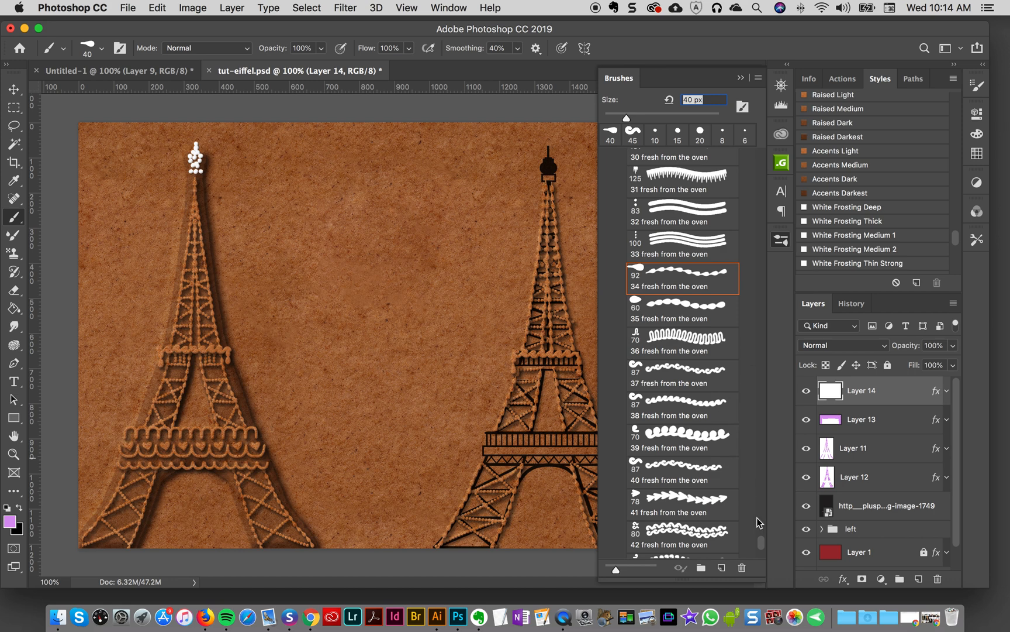
scroll(763, 538, "up", 5)
scroll(763, 538, "down", 1)
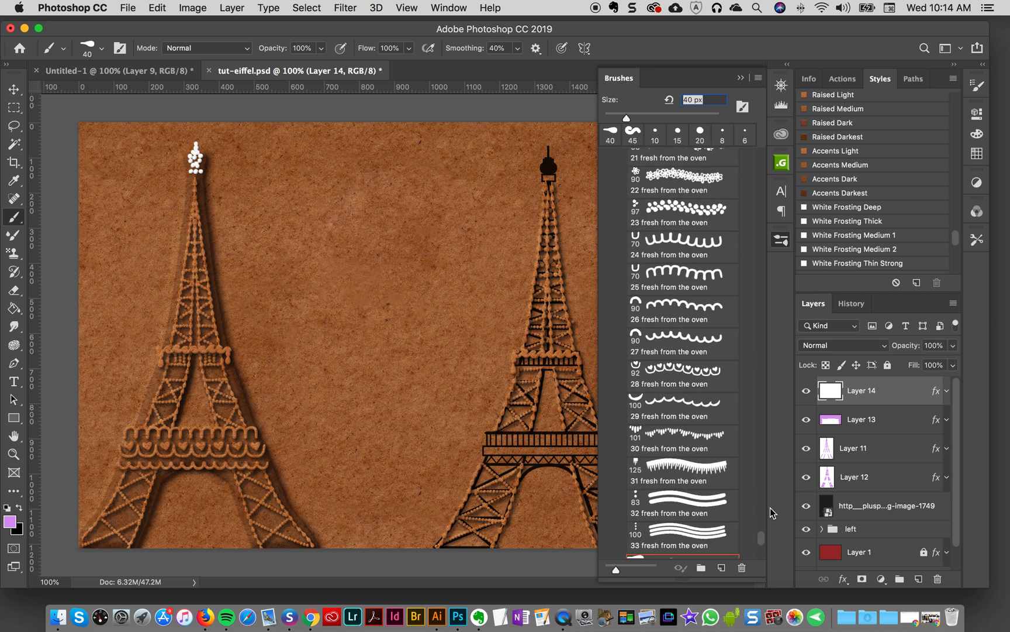
left_click(669, 291)
left_click_drag(318, 402, 430, 403)
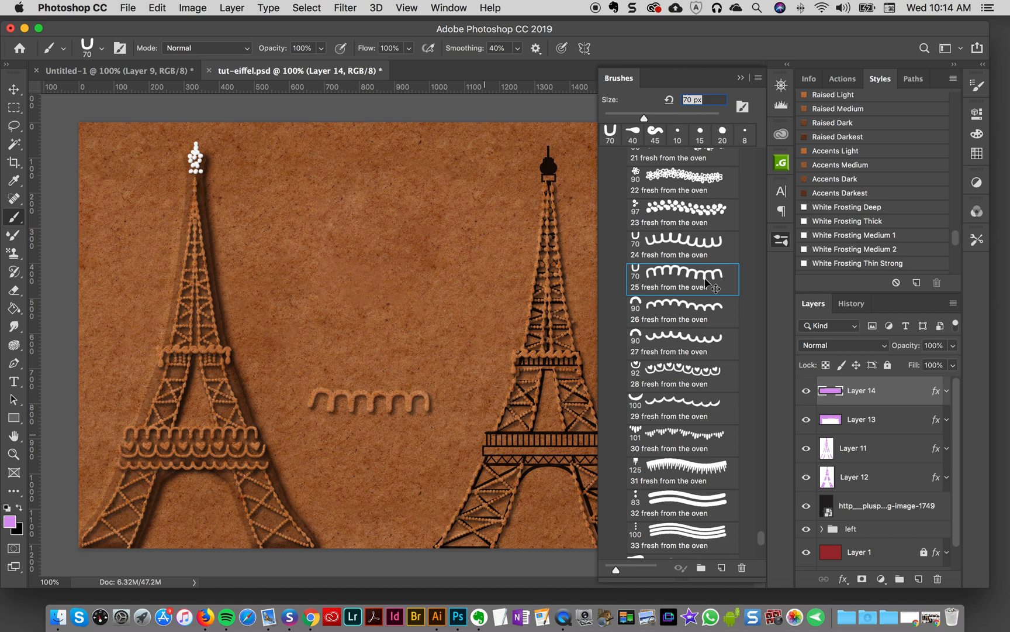
key("super+z")
left_click(781, 239)
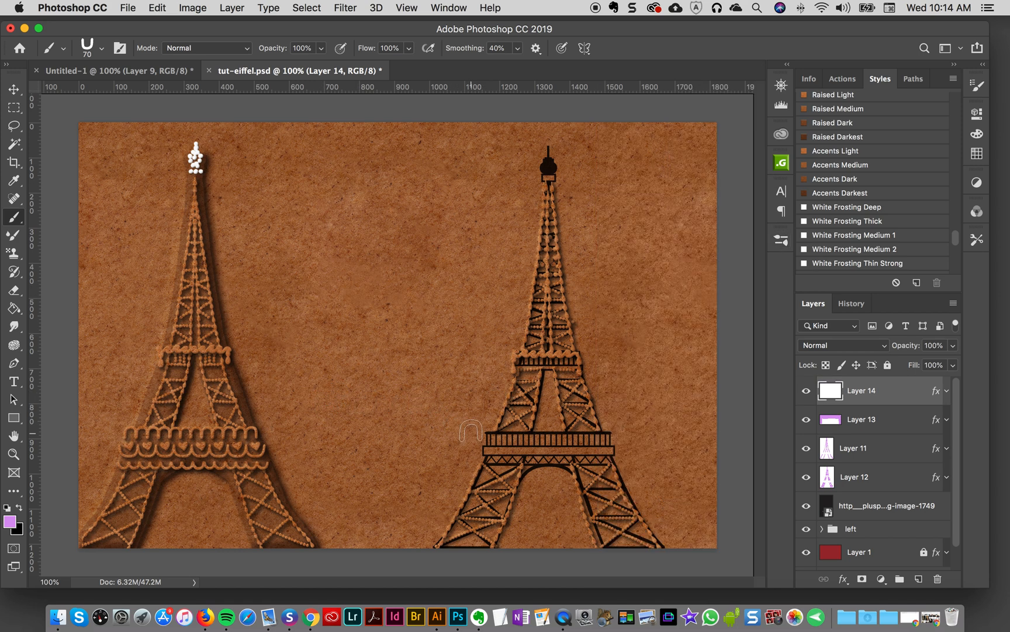
- Paint a row of loops along the upper railing of the template tower's lower platform at a 40 px brush size
key("bracketleft")
key("bracketleft")
key("bracketleft")
left_click_drag(488, 443, 611, 443)
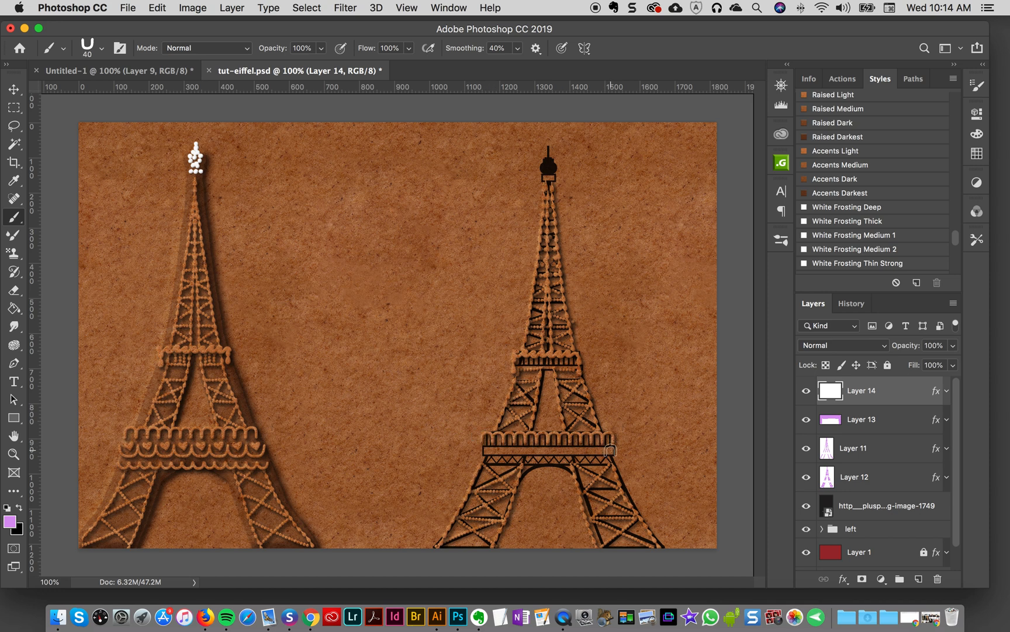
key("super+z")
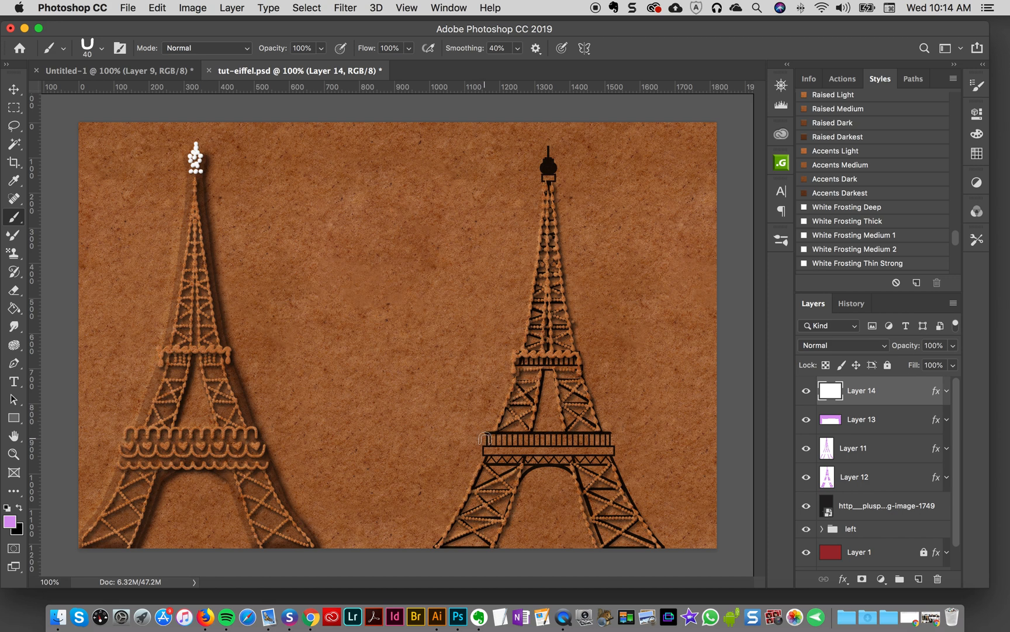
left_click_drag(497, 438, 534, 440)
left_click_drag(569, 443, 614, 445)
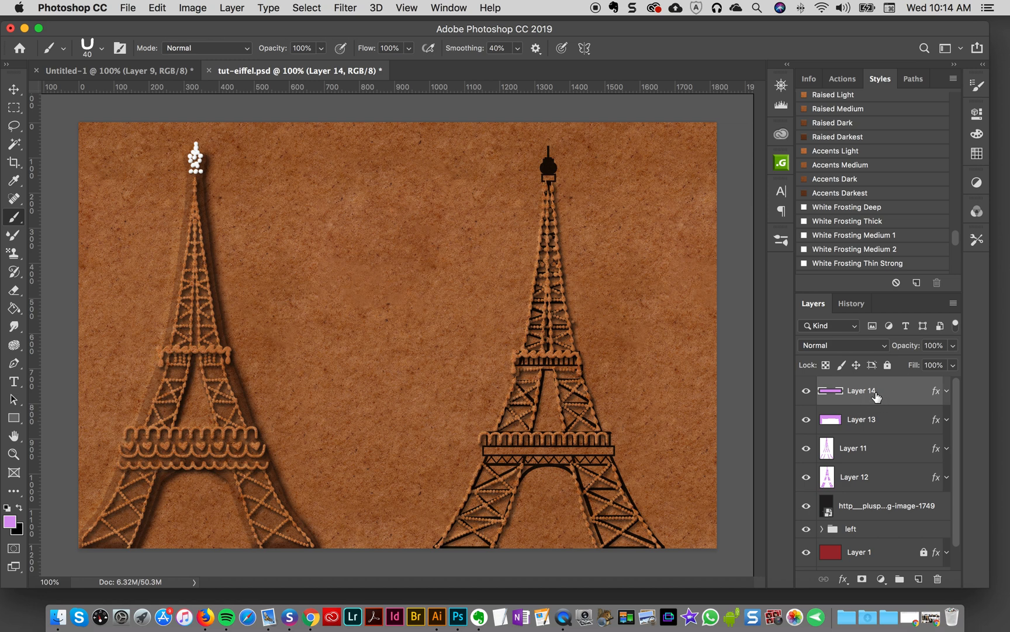
- Duplicate Layer 14 and clear all painted content from the copy
left_click_drag(879, 398, 878, 388)
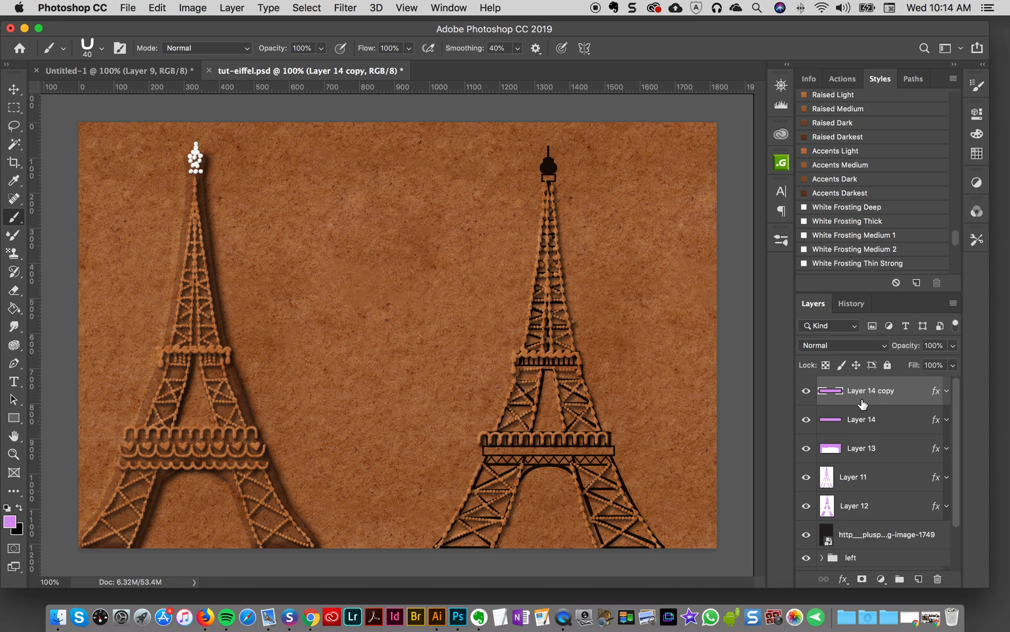
left_click(953, 305)
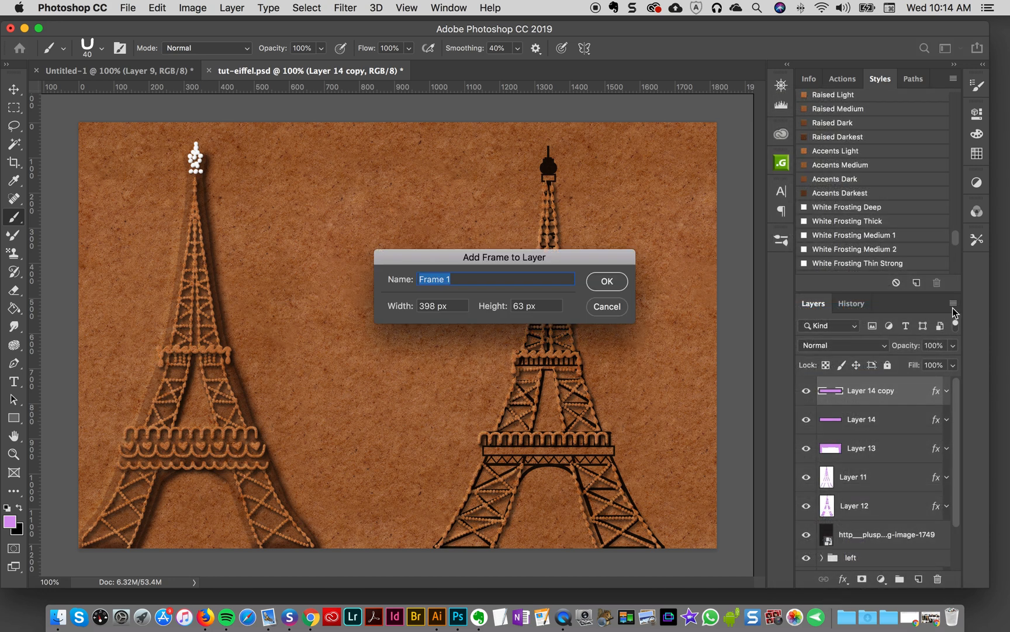
key("Escape")
left_click(953, 304)
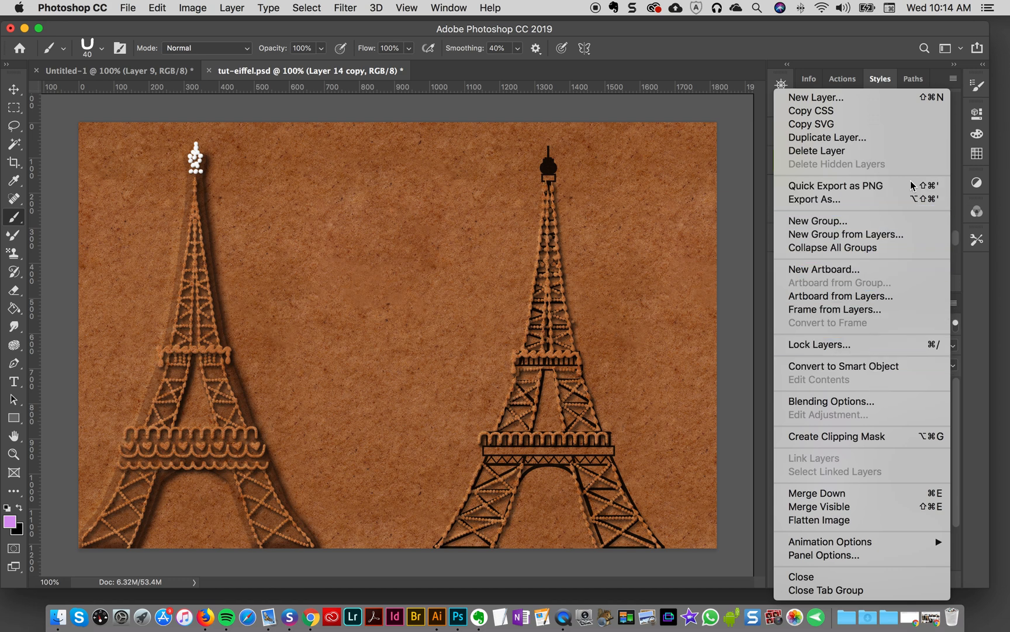
left_click(673, 74)
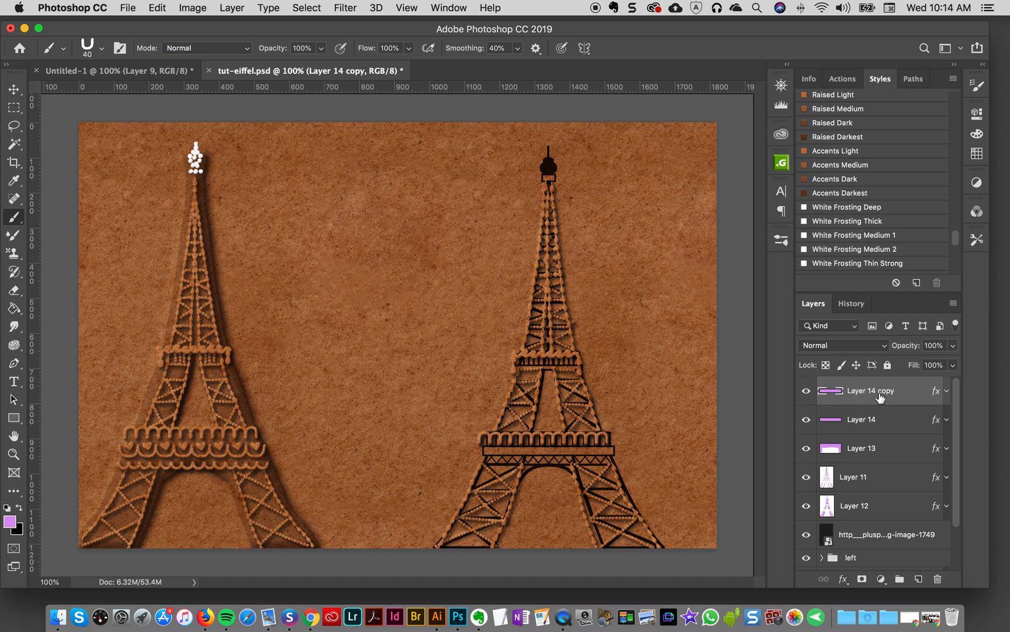
key("super+a")
key("super+x")
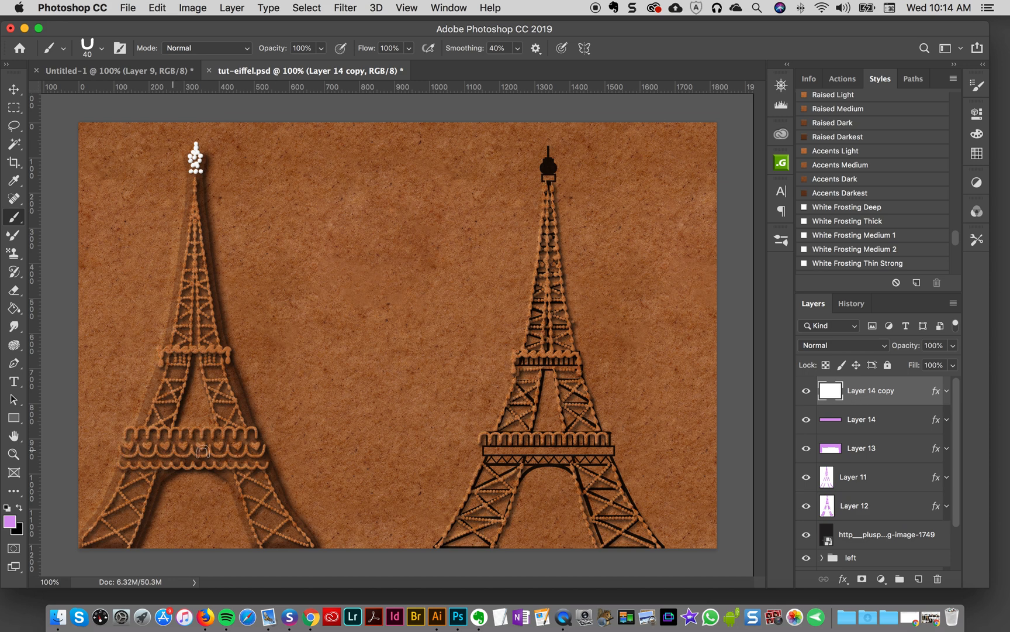
- Paint a heart-and-scallop border below the loops on the lower platform with the brush 28 fresh from the oven at 50 px
left_click(781, 198)
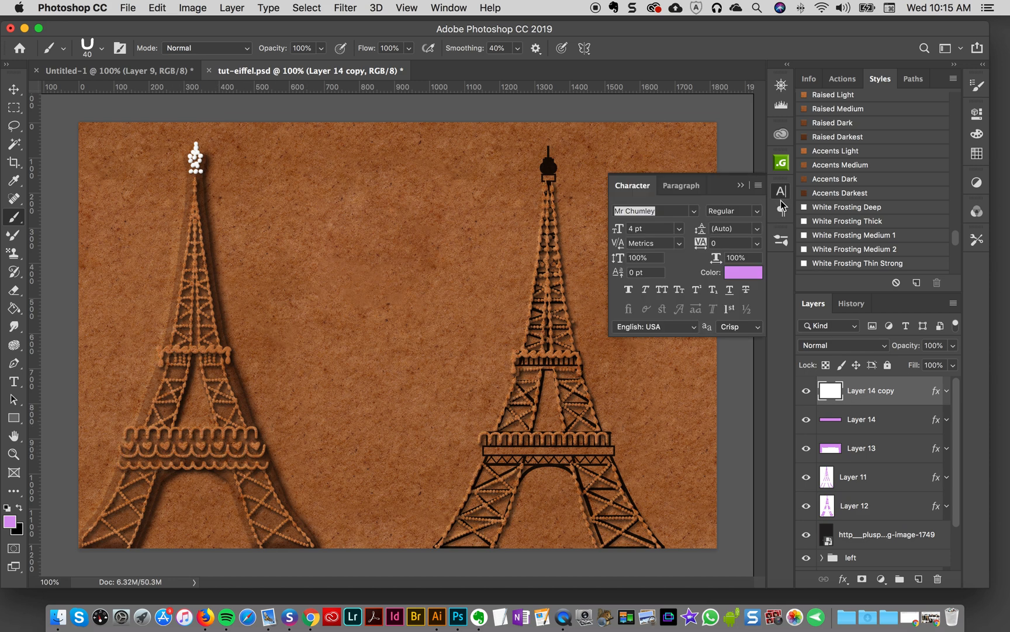
left_click(781, 240)
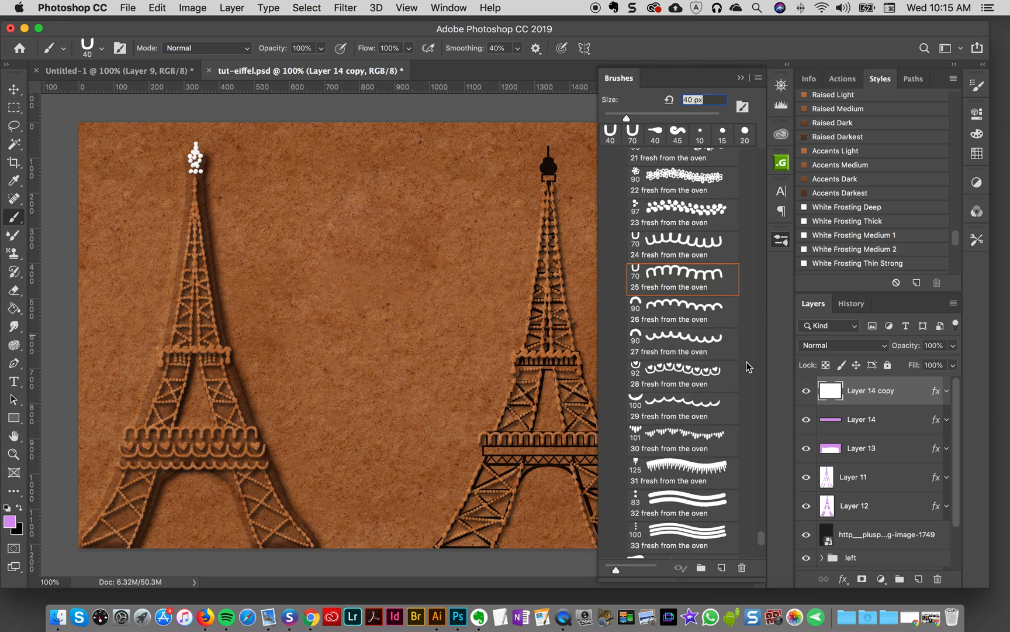
left_click(663, 372)
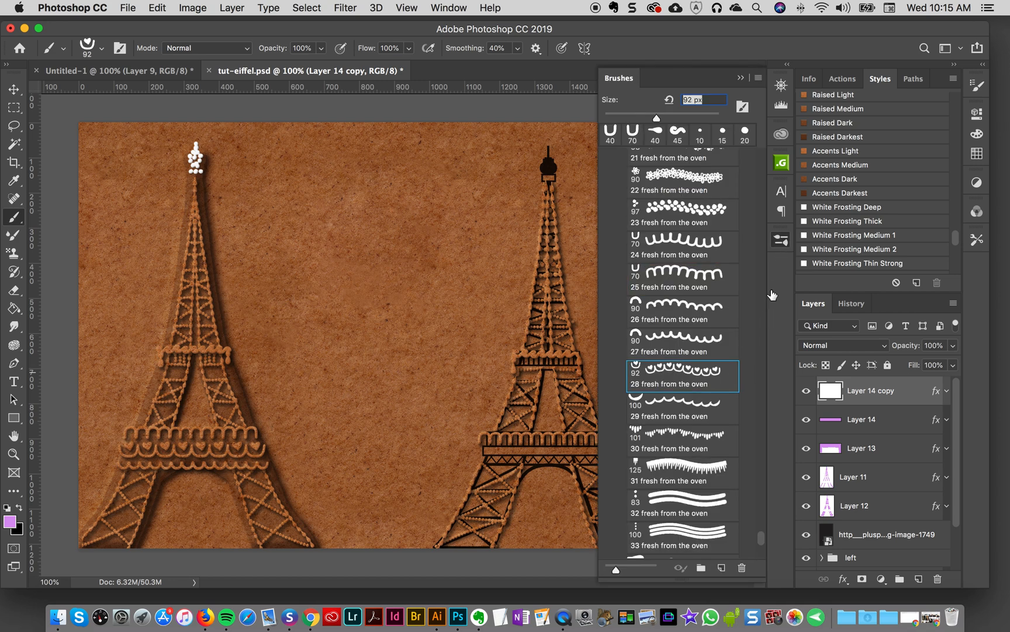
left_click(781, 241)
key("bracketleft")
key("bracketleft")
key("bracketleft")
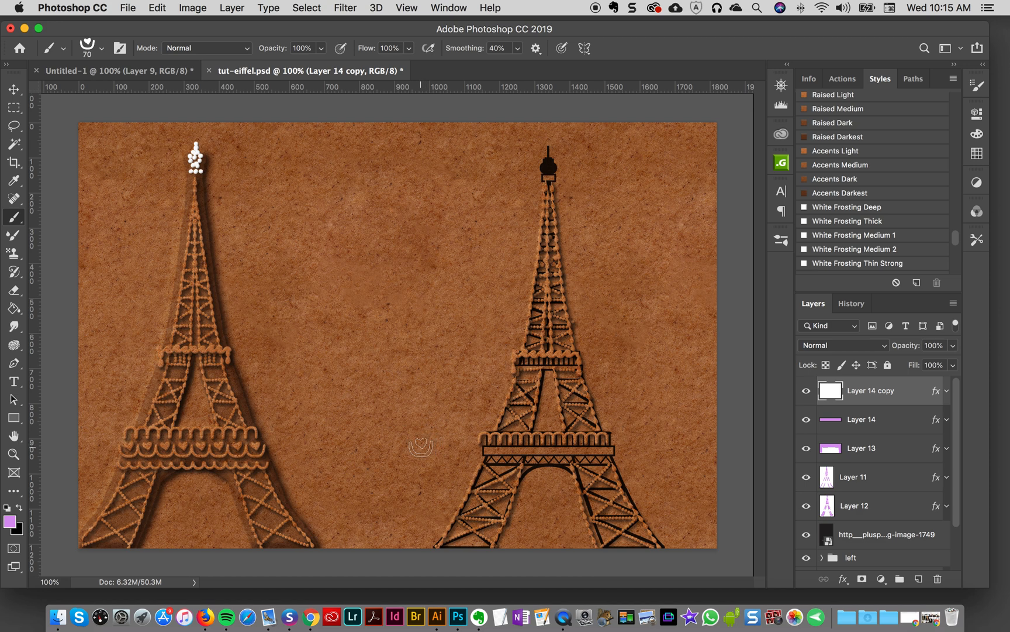
key("bracketleft")
key("bracketleft")
left_click_drag(479, 449, 625, 456)
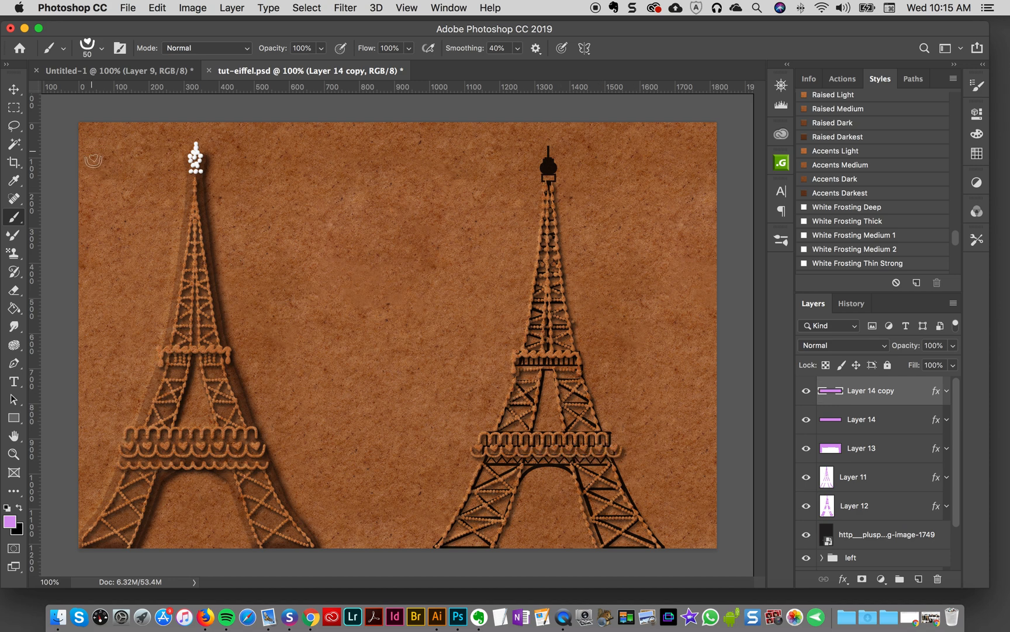
- Duplicate the heart border's layer and clear all painted content from the new copy
left_click(14, 89)
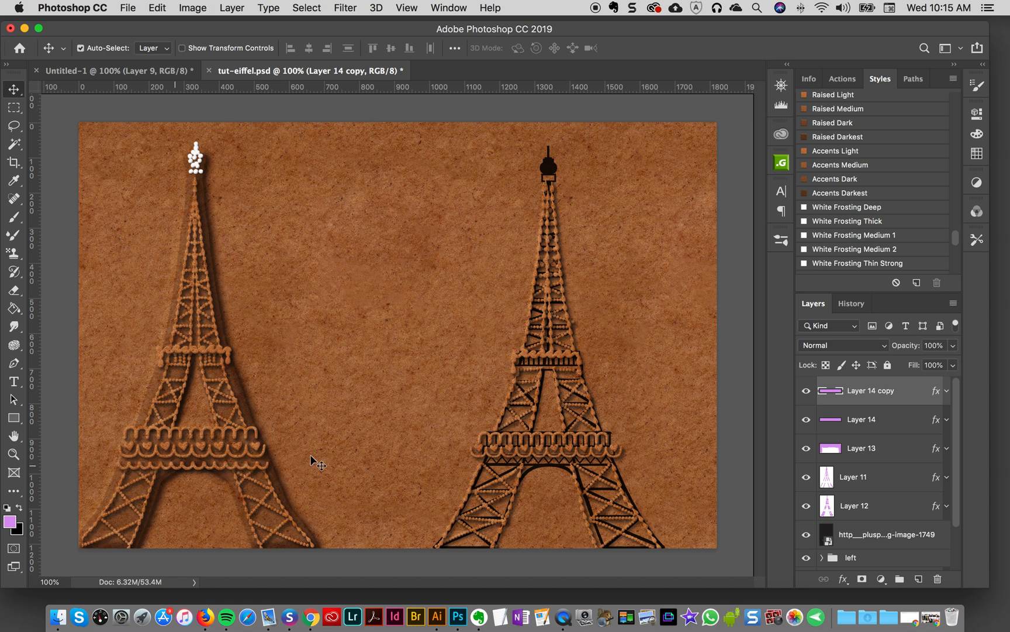
left_click(953, 303)
left_click(867, 138)
key("Return")
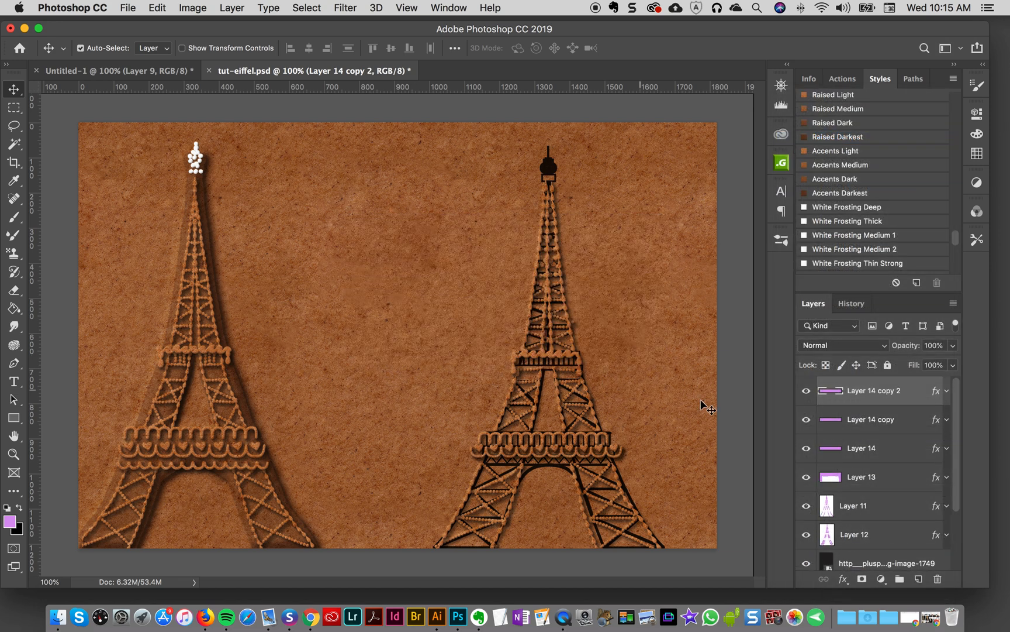
key("super+t")
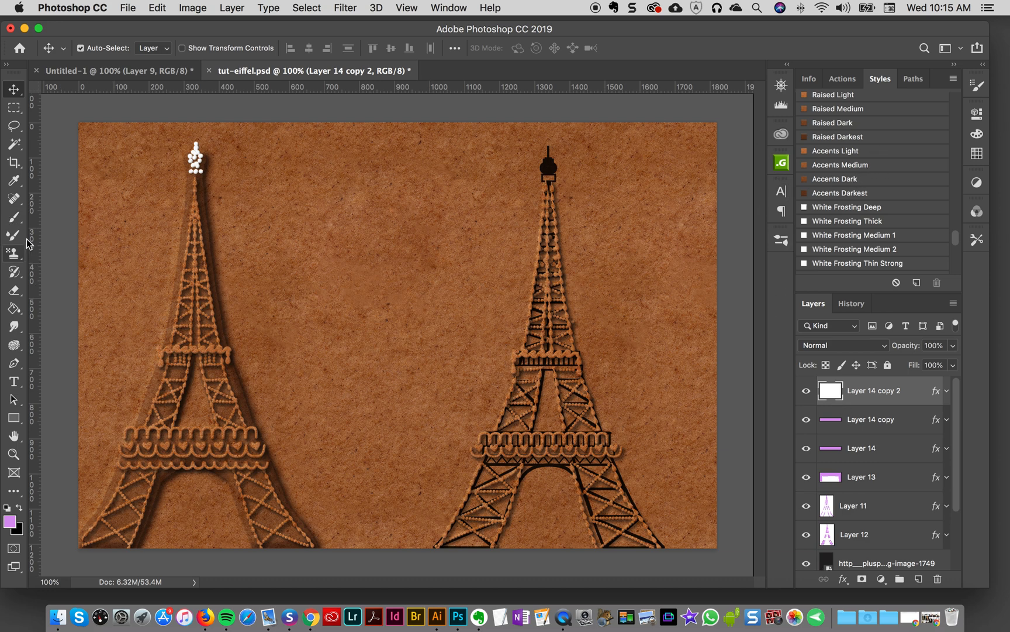
- Paint a scalloped border along the lower edge of the template tower's lower platform with brush 27 fresh from the oven at 40 px
left_click(780, 240)
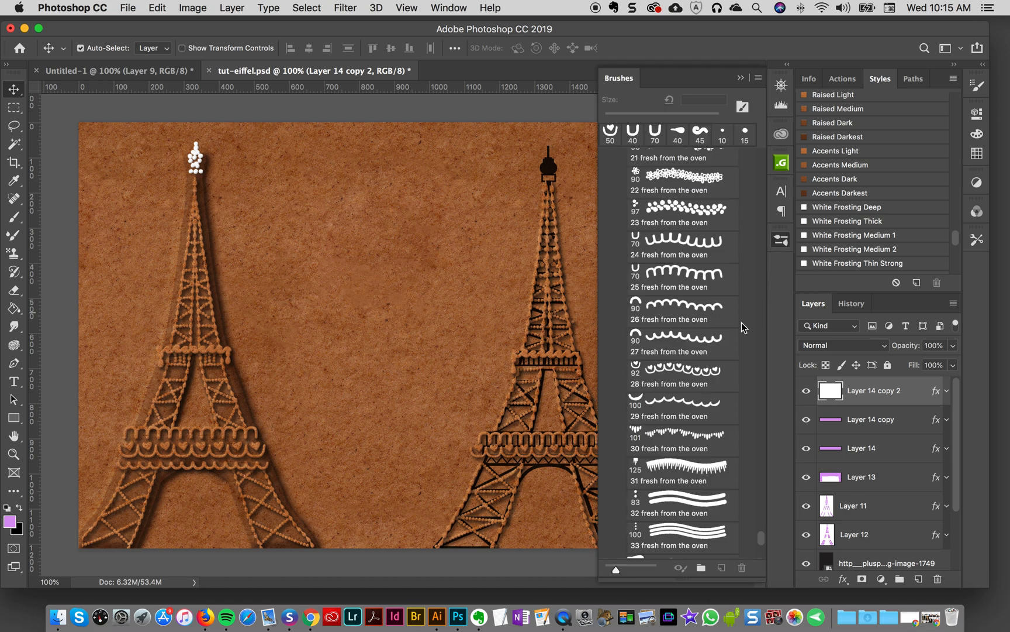
left_click(667, 335)
mouse_move(430, 366)
left_mouse_down()
mouse_move(283, 374)
mouse_move(421, 374)
left_mouse_up()
key("super+z")
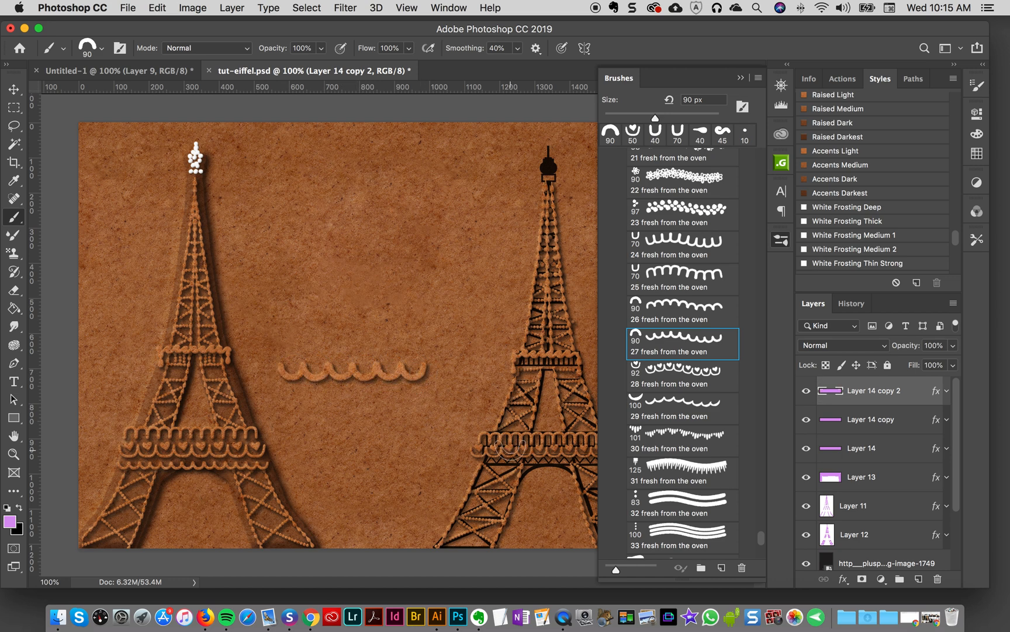
key("super+z")
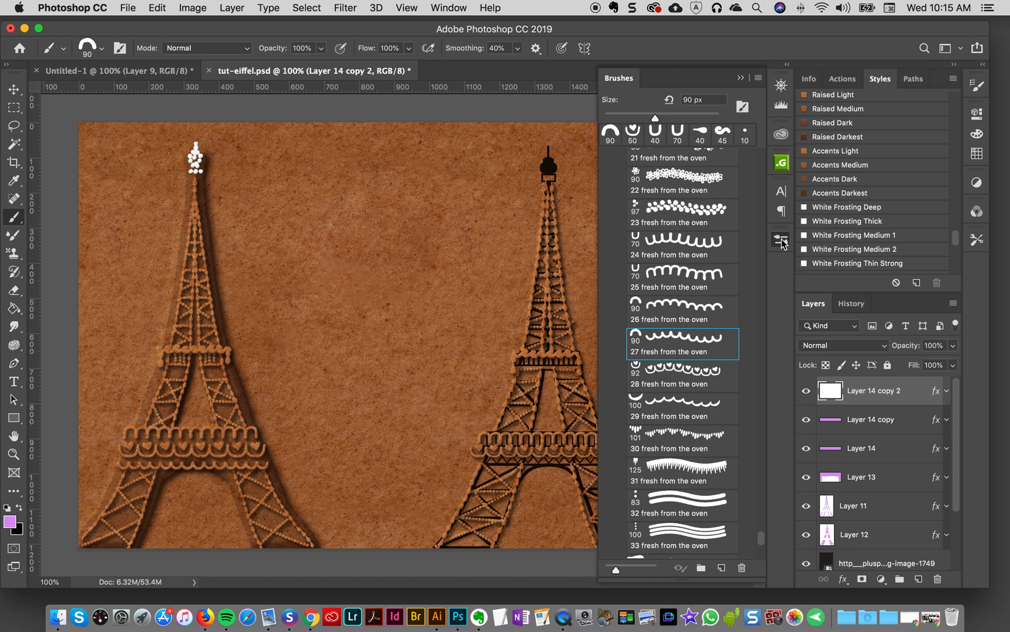
left_click(781, 239)
key("bracketleft")
key("bracketleft")
key("bracketleft")
key("bracketleft")
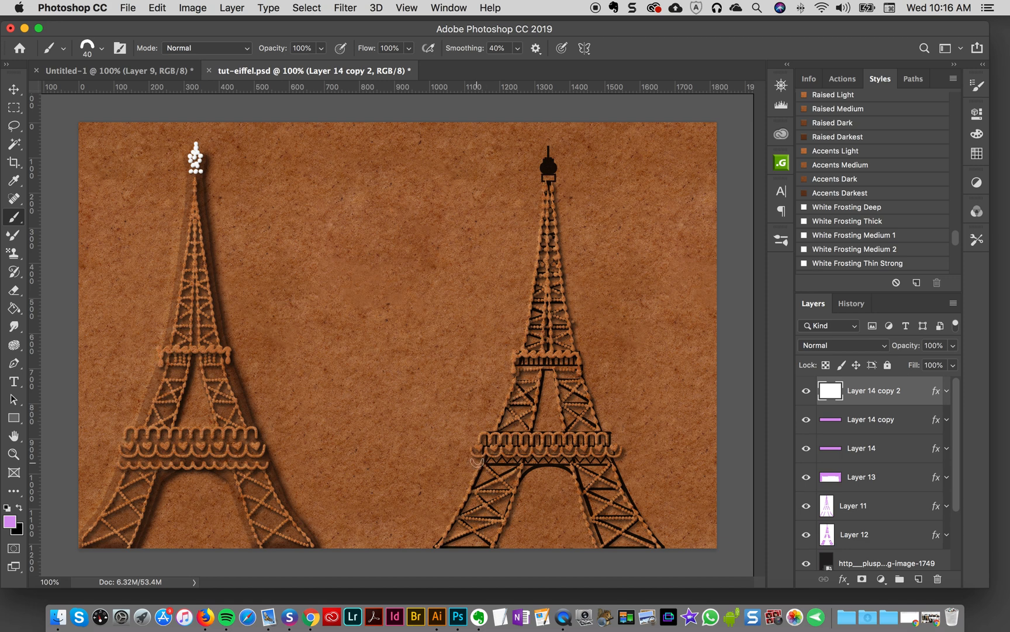
left_click_drag(489, 463, 611, 473)
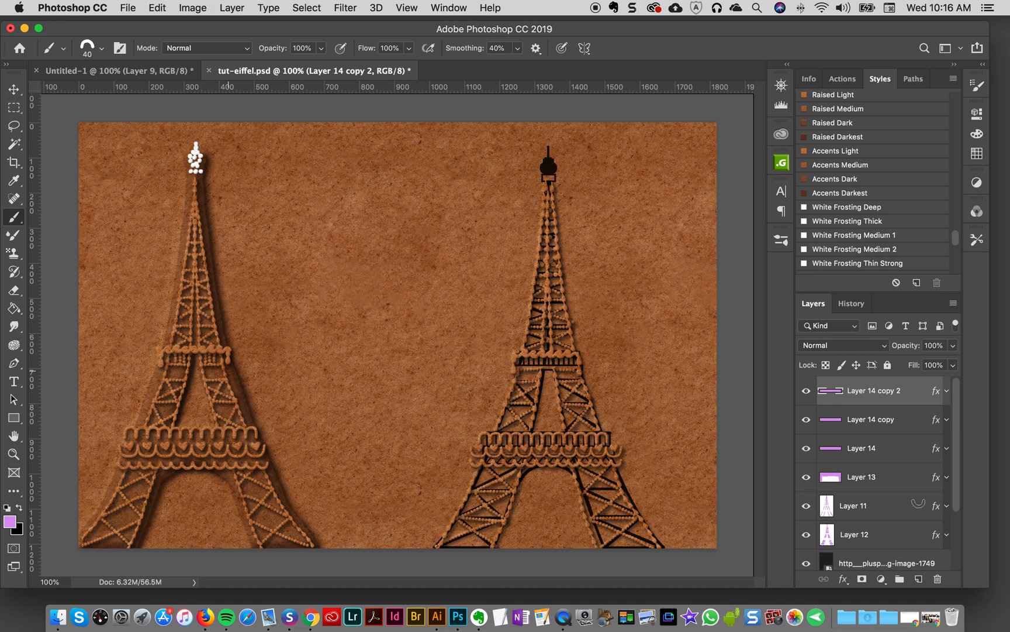
- Add a new layer directly above Layer 12 and apply the Accents Light style to it
scroll(957, 476, "down", 1)
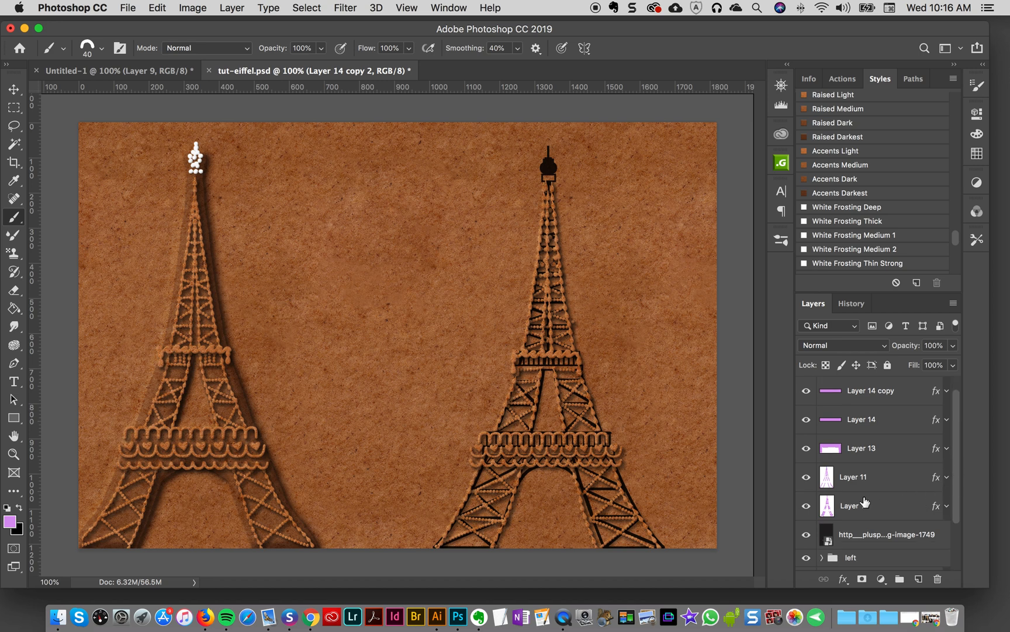
left_click(806, 477)
left_click(806, 477)
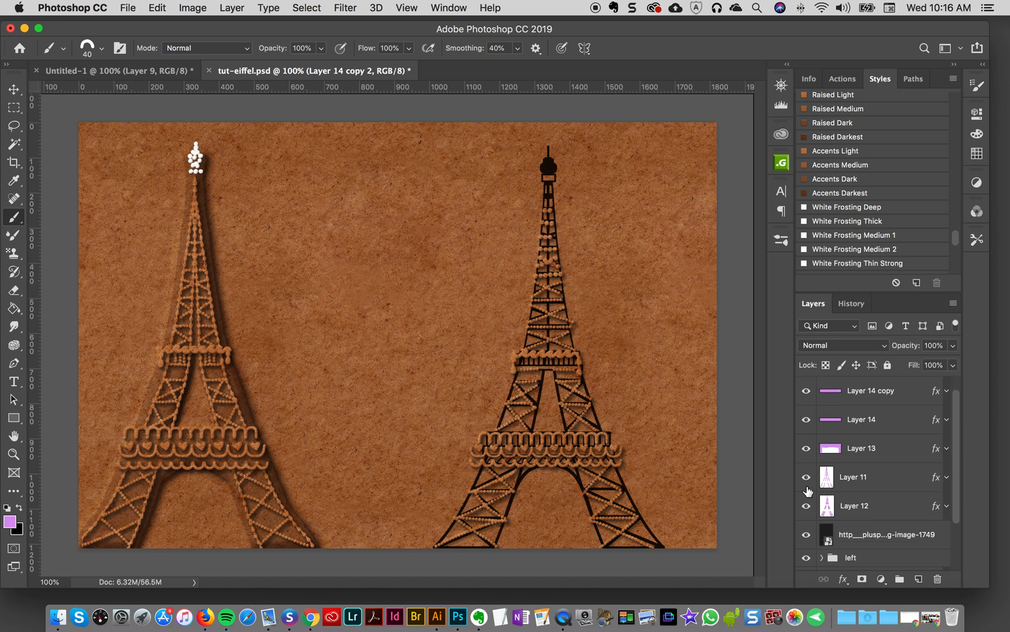
left_click(855, 508)
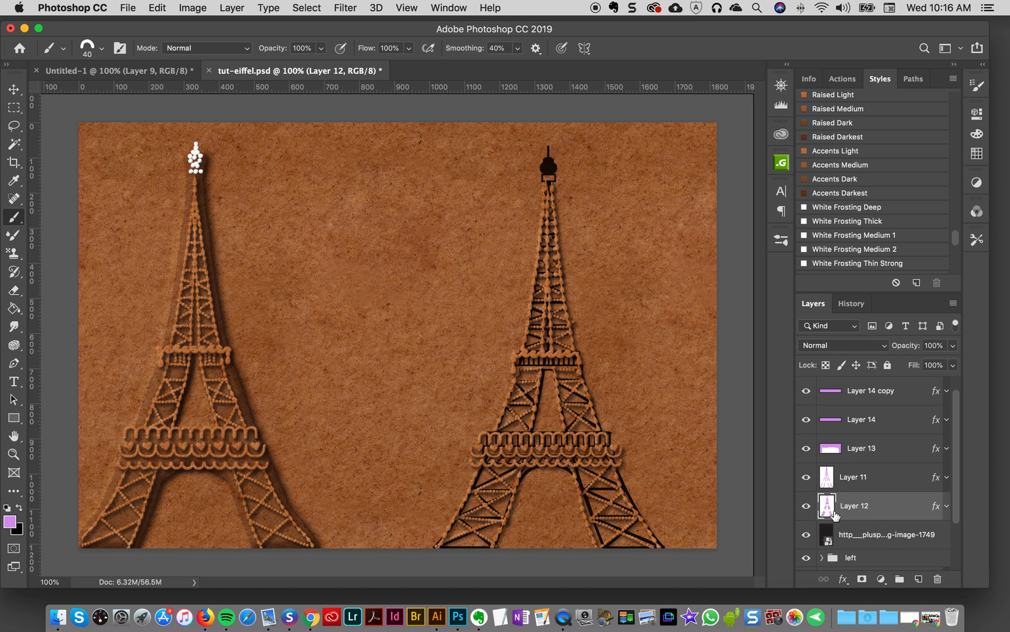
left_click(918, 579)
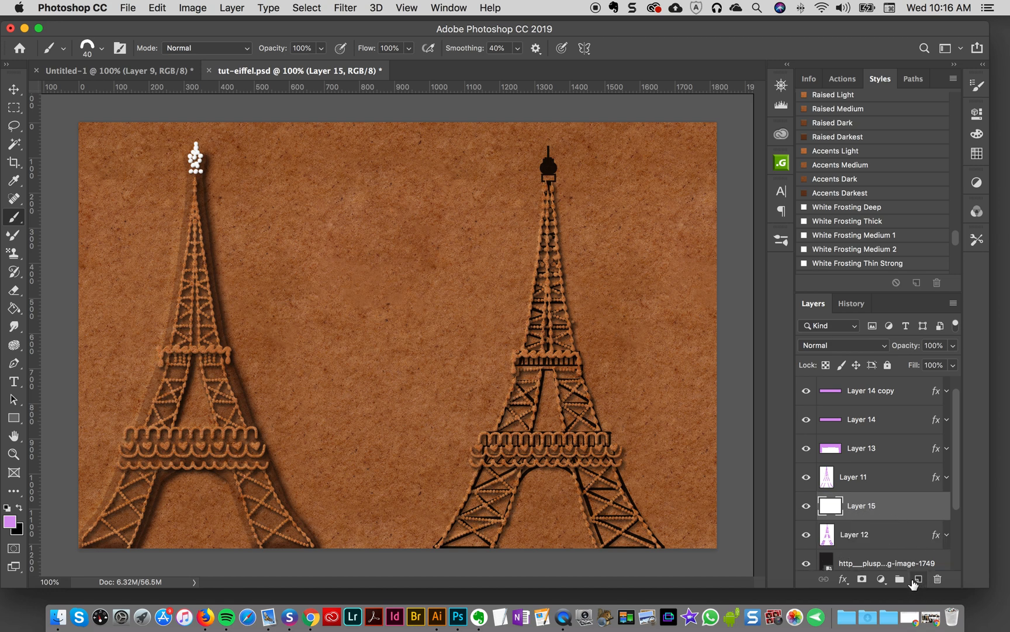
left_click(848, 155)
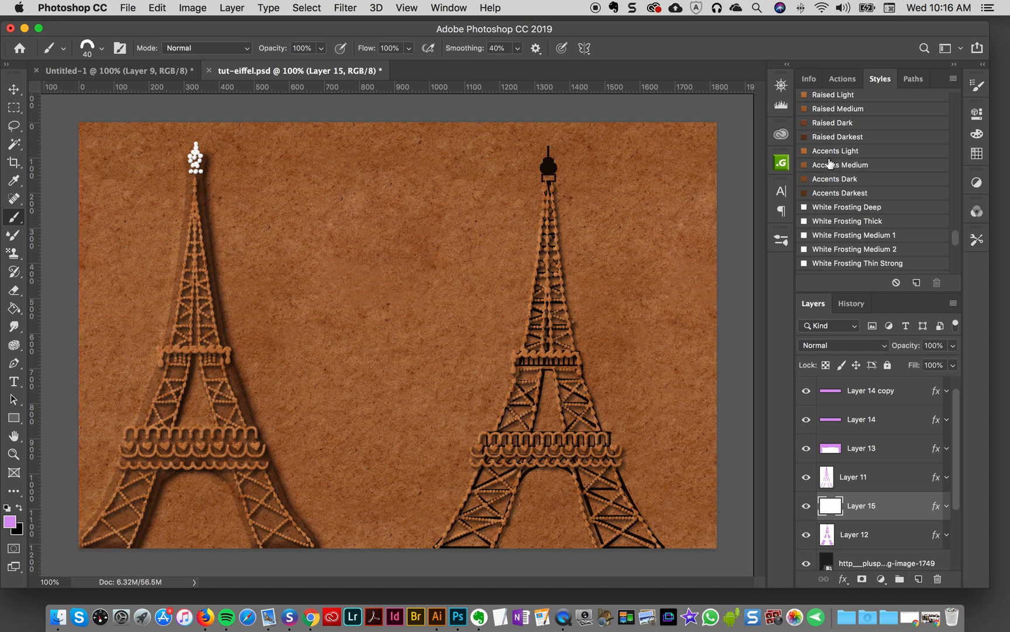
- Paint short vertical beaded bars across the template tower's upper platform with brush 2 fresh from the oven at 10 px
left_click(781, 239)
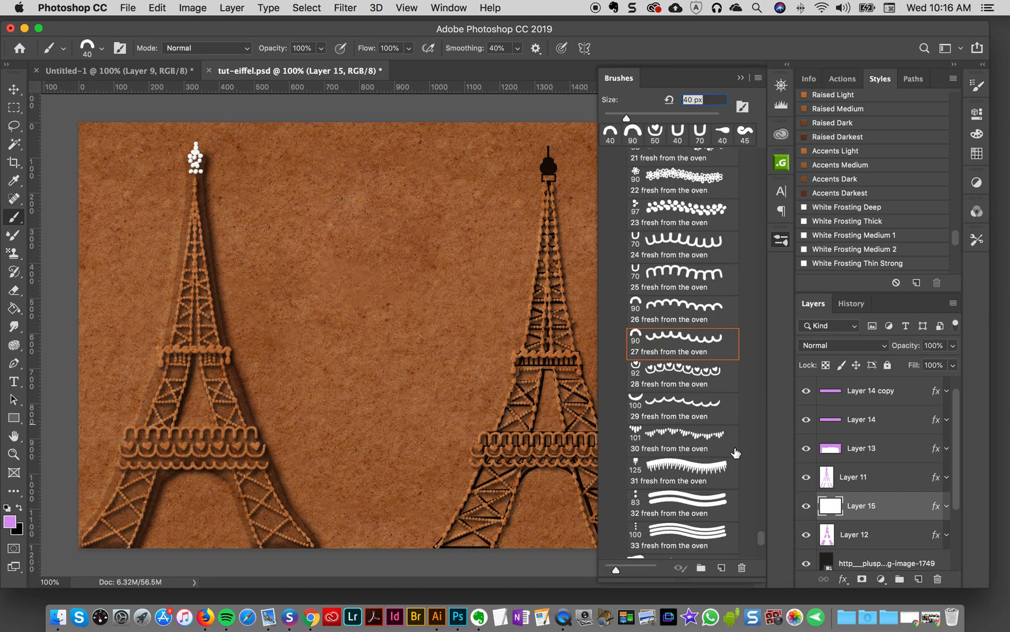
scroll(756, 539, "up", 10)
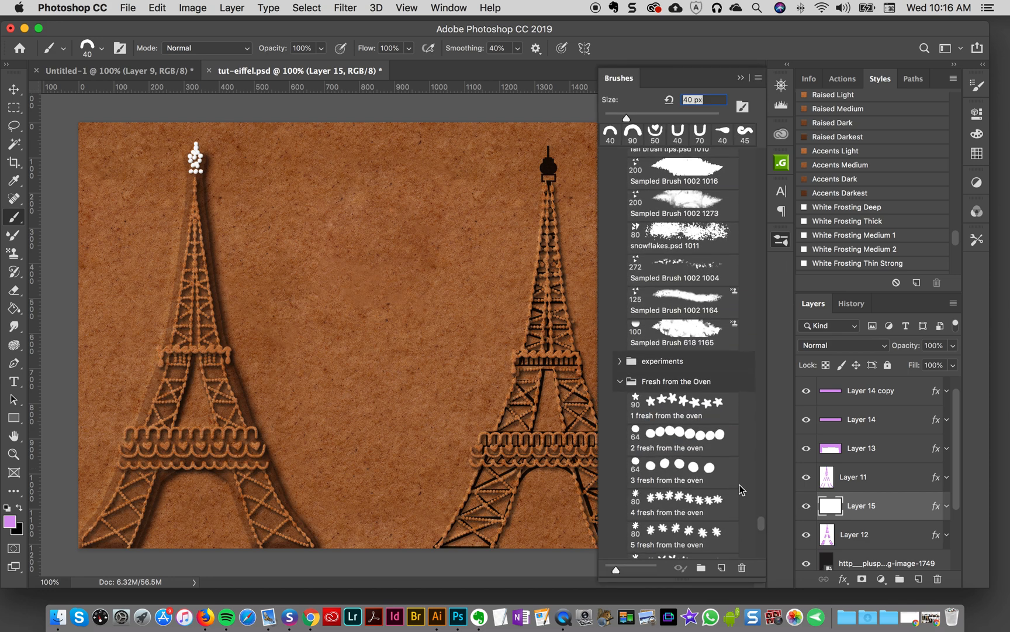
left_click(679, 446)
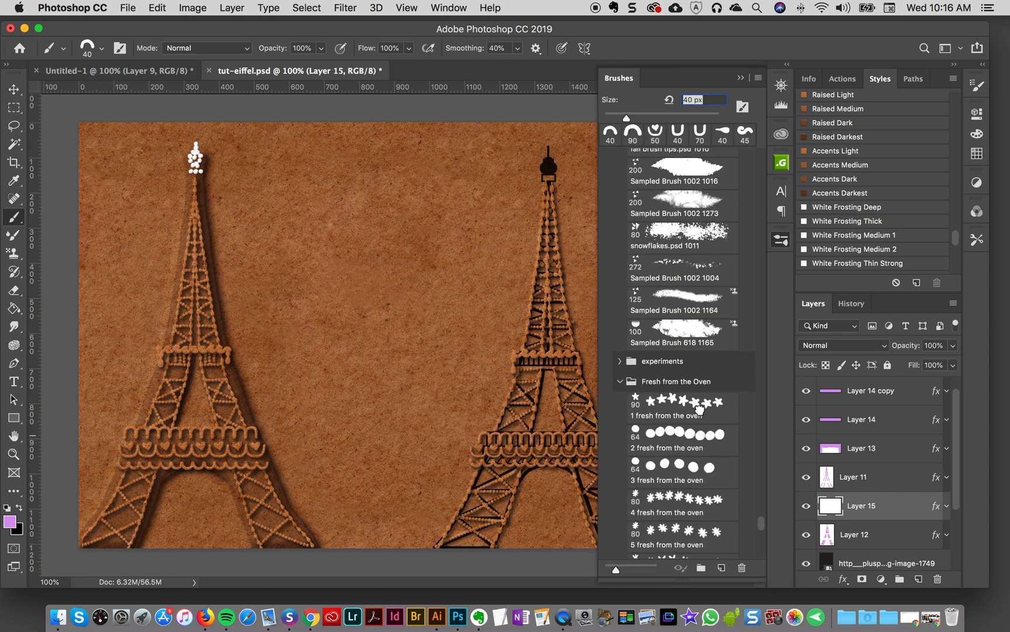
left_click(781, 239)
key("bracketleft")
key("bracketleft")
key("bracketleft")
key("bracketleft")
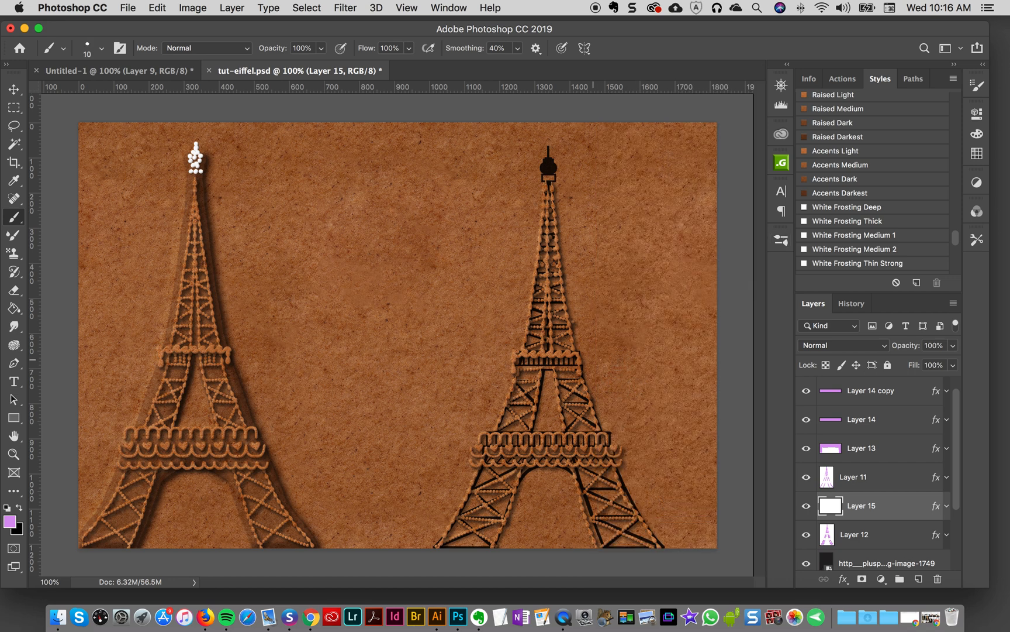
left_click_drag(525, 358, 524, 366)
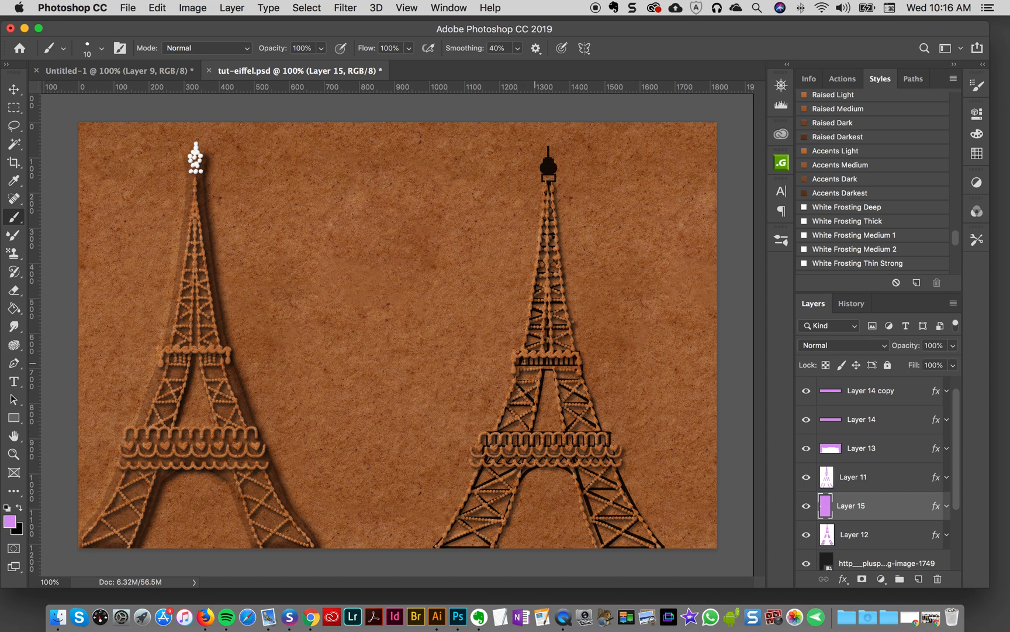
key("super+z")
mouse_move(525, 358)
left_mouse_down()
mouse_move(525, 370)
mouse_move(577, 360)
left_mouse_up()
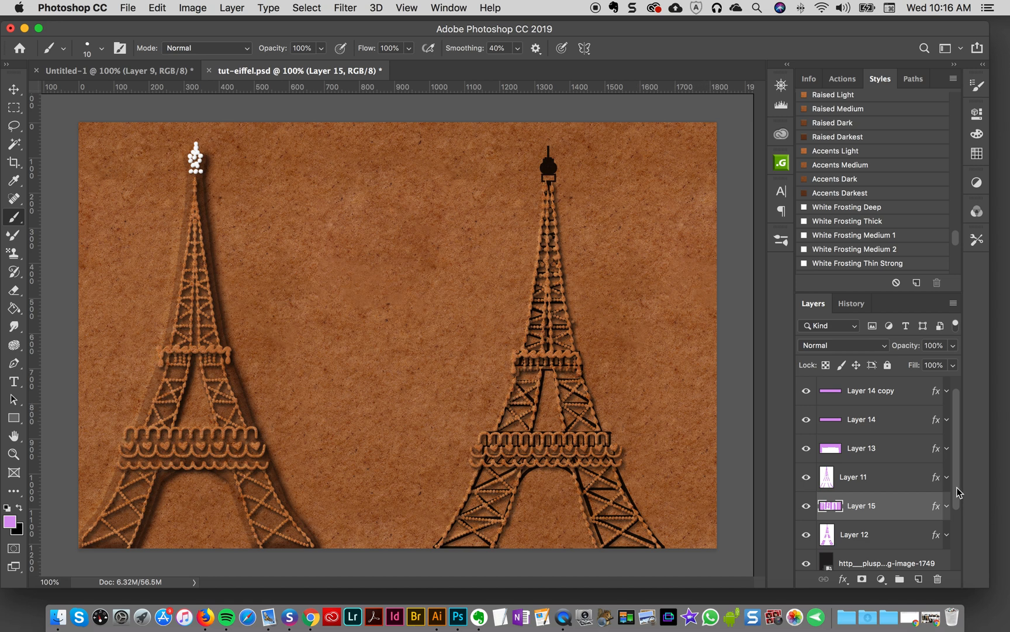
- Hide the Eiffel Tower template image and add a new layer above it with the Main Dark style
left_click_drag(957, 493, 944, 529)
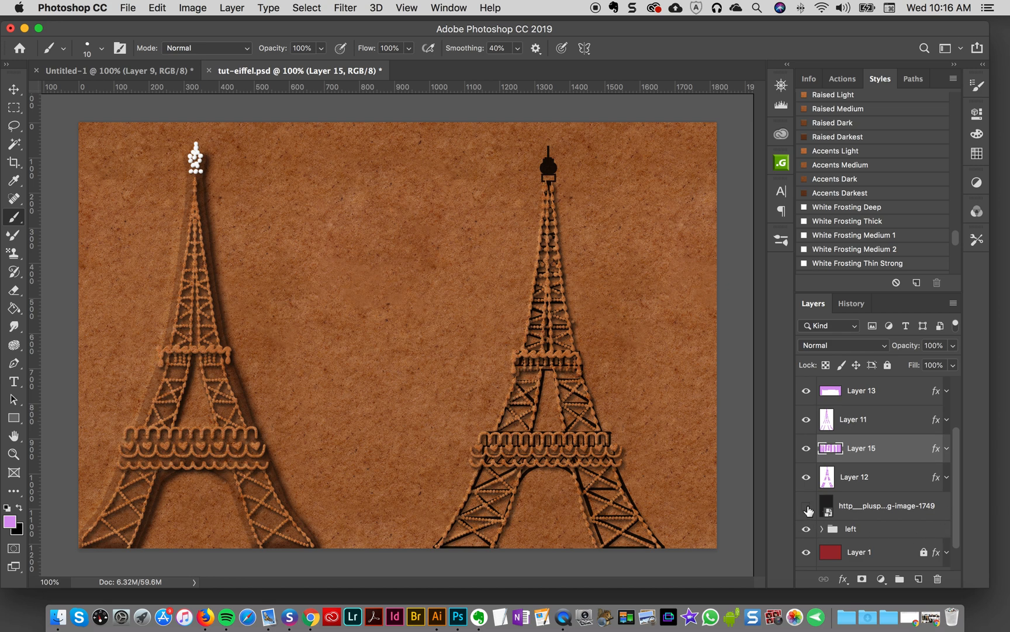
left_click(806, 506)
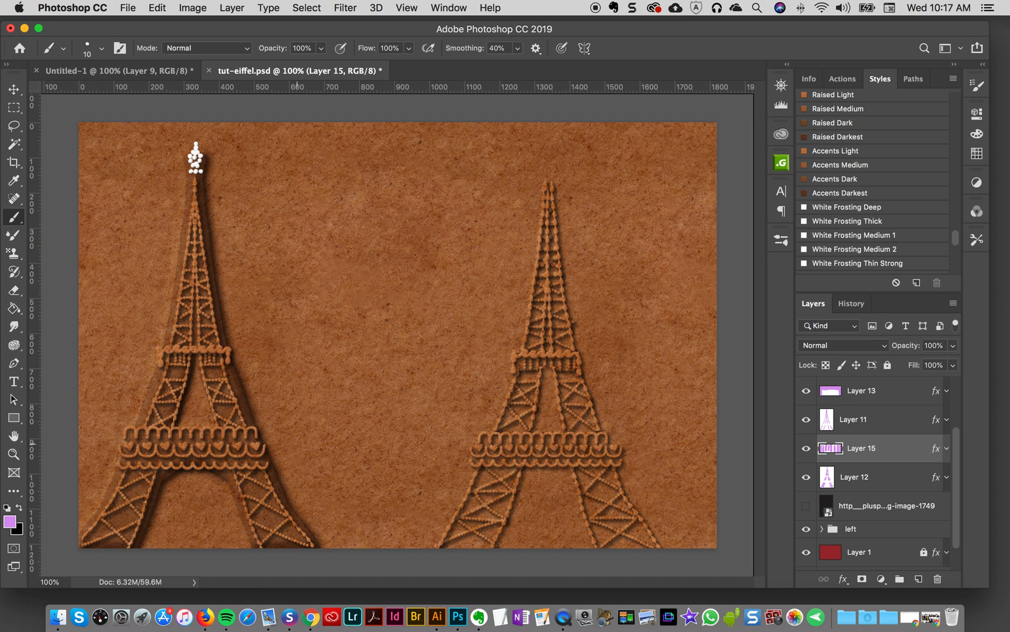
left_click(872, 507)
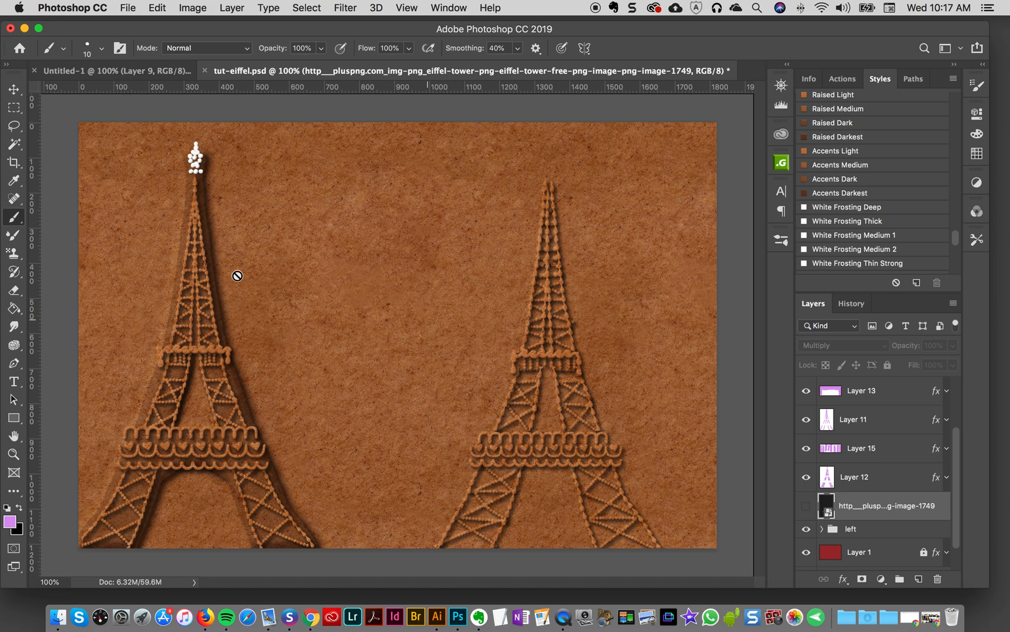
left_click(919, 578)
left_click_drag(958, 241, 958, 228)
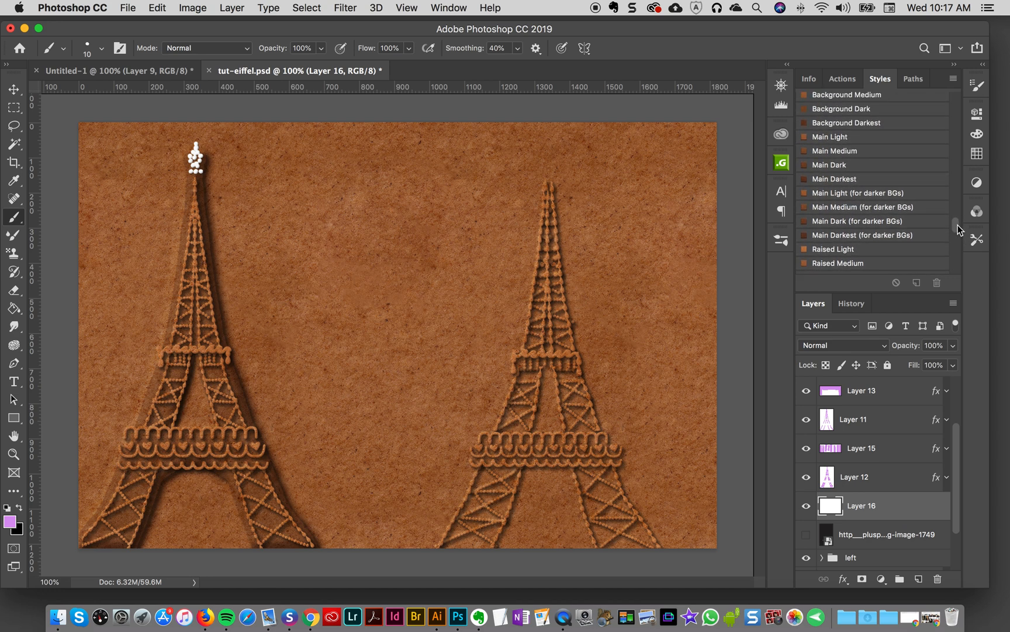
left_click(828, 168)
- Paint a solid backing along the newly decorated tower's left edge, from peak to foot, with brush 55 fresh from the oven at 70 px
left_click(782, 240)
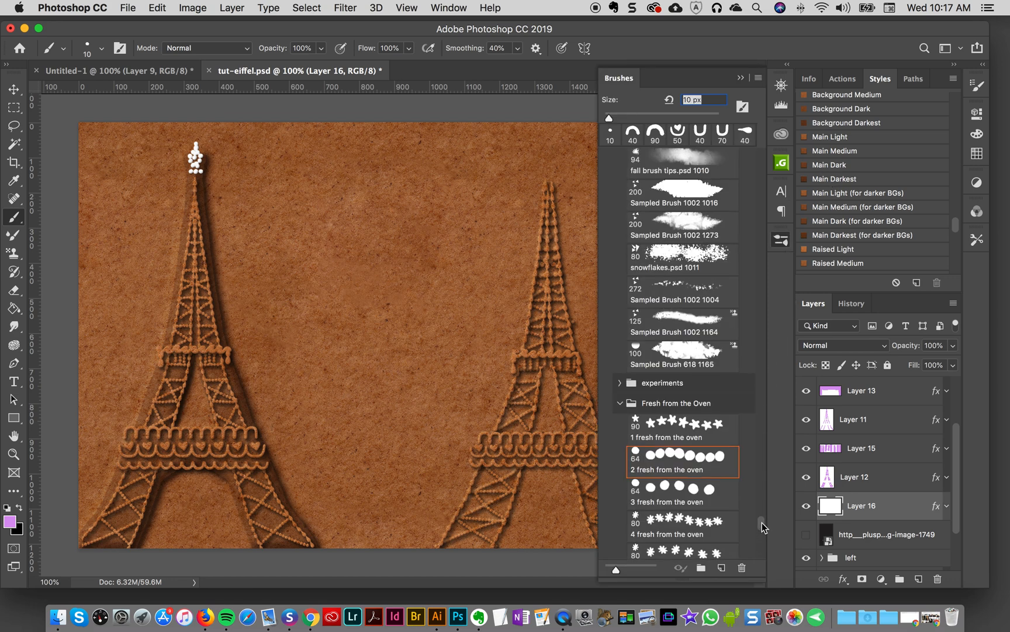
left_click_drag(762, 522, 747, 569)
left_click(687, 542)
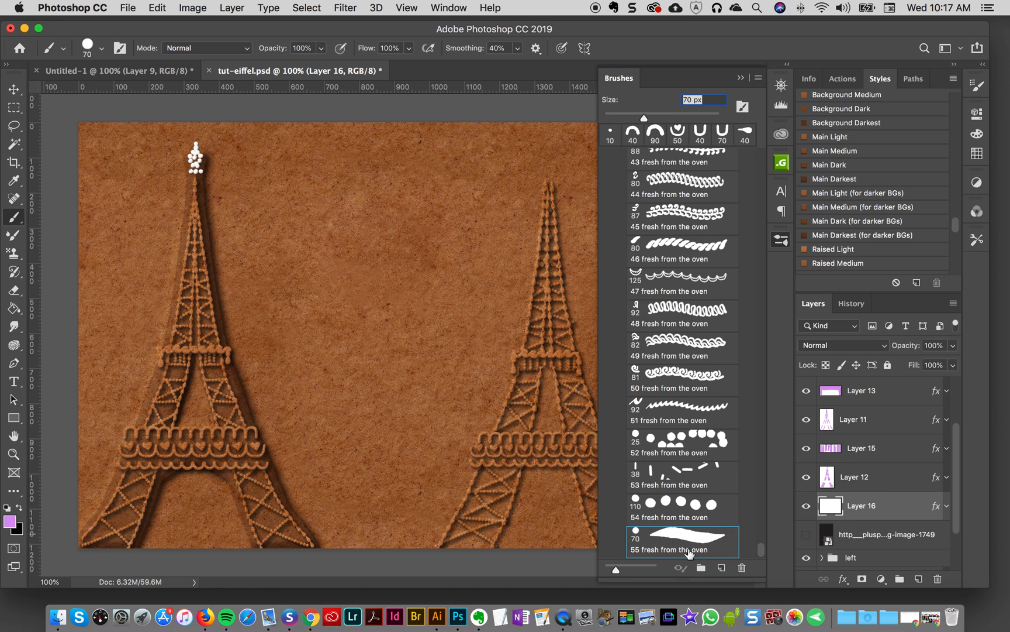
left_click(780, 240)
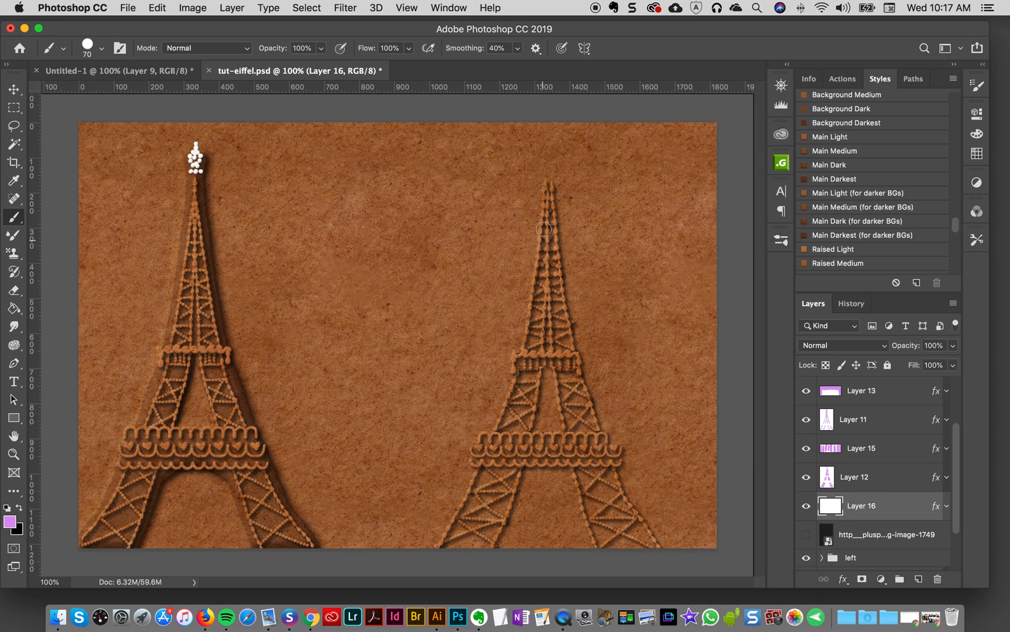
left_click_drag(548, 180, 537, 278)
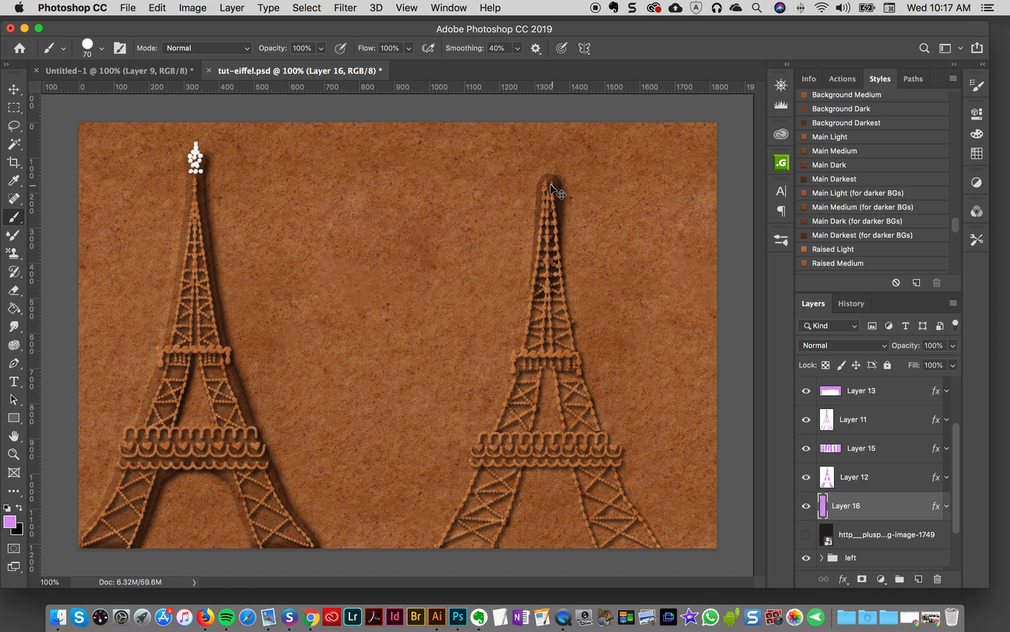
key("super+z")
mouse_move(549, 178)
left_mouse_down()
mouse_move(546, 206)
mouse_move(545, 185)
mouse_move(499, 416)
left_mouse_up()
key("super+z")
left_click_drag(488, 442, 426, 564)
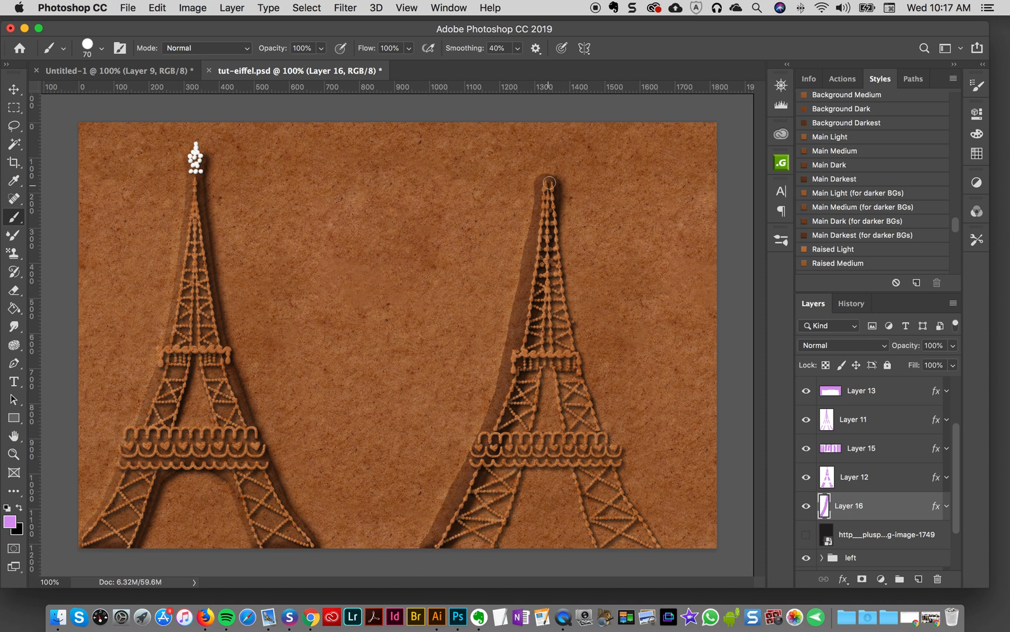
- Extend the backing down the tower's right edge and up between the legs, and change its style to Main Medium
mouse_move(551, 182)
left_mouse_down()
mouse_move(581, 373)
mouse_move(615, 489)
mouse_move(656, 558)
left_mouse_up()
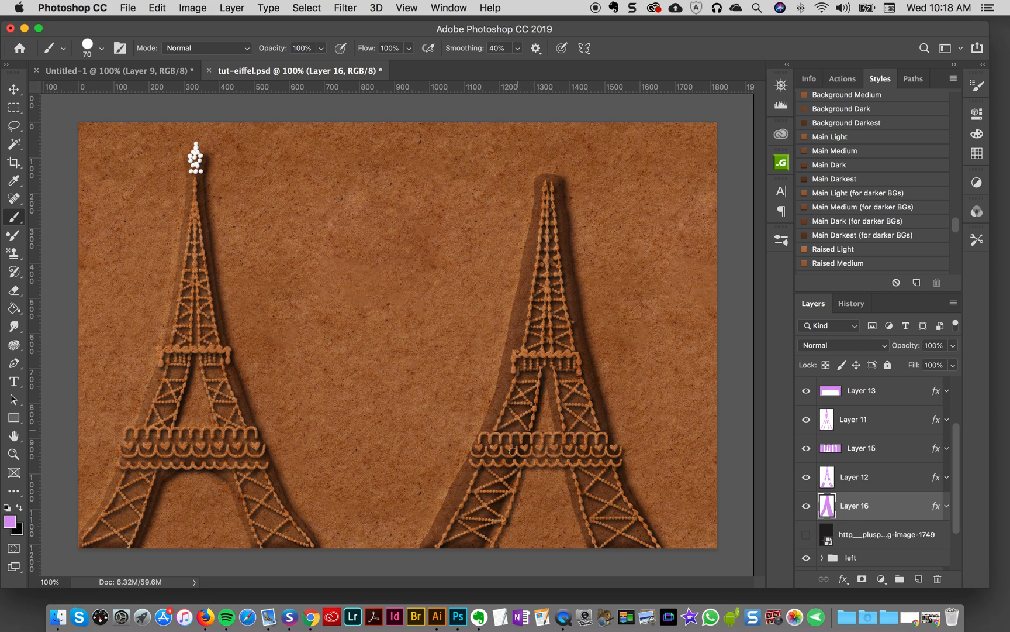
mouse_move(499, 494)
left_mouse_down()
mouse_move(490, 549)
mouse_move(525, 477)
mouse_move(543, 367)
mouse_move(556, 360)
left_mouse_up()
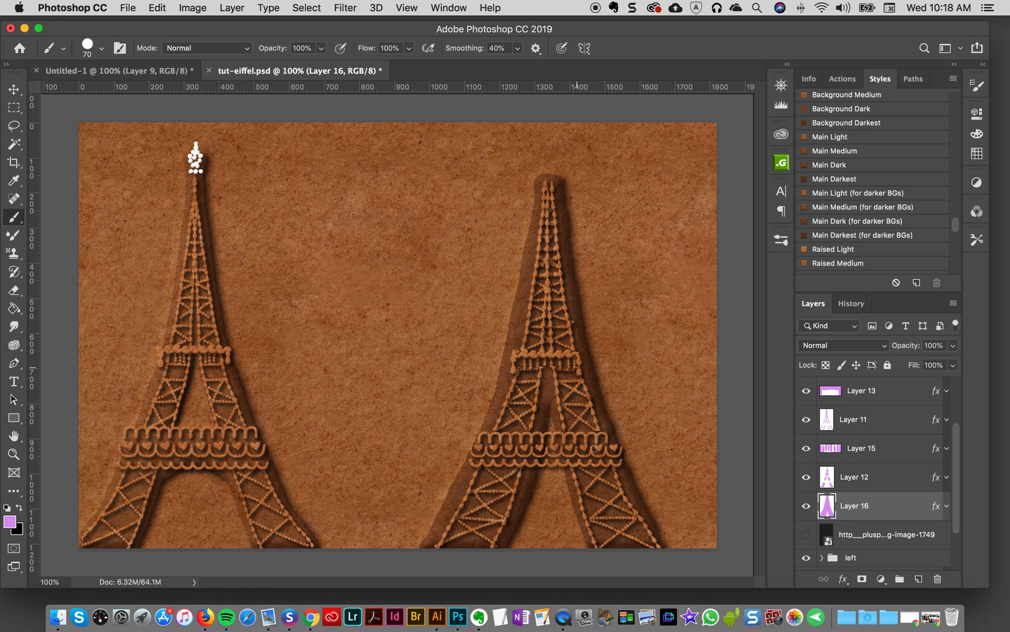
left_click(837, 151)
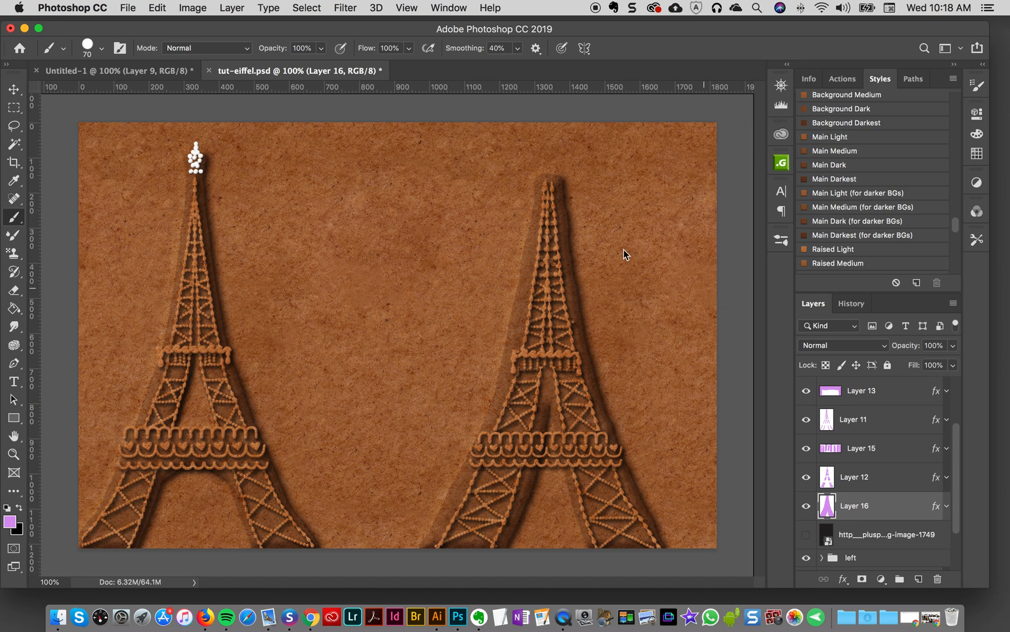
- Add a new layer above Layer 14 copy 2 and apply the White Frosting Thin style to it
scroll(960, 446, "up", 3)
left_click(897, 389)
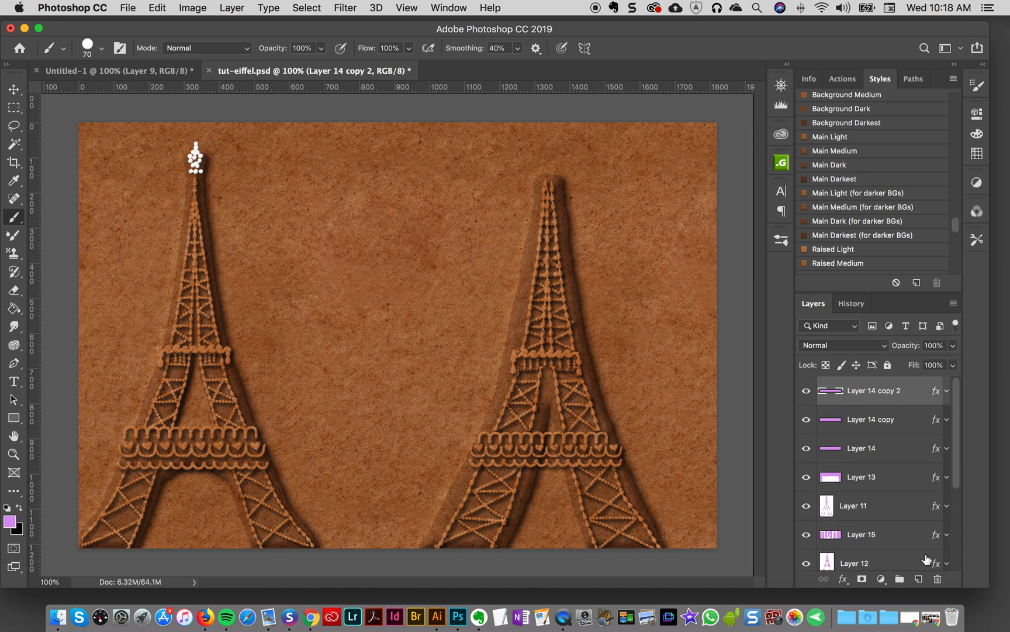
left_click(918, 579)
left_click_drag(963, 220, 953, 253)
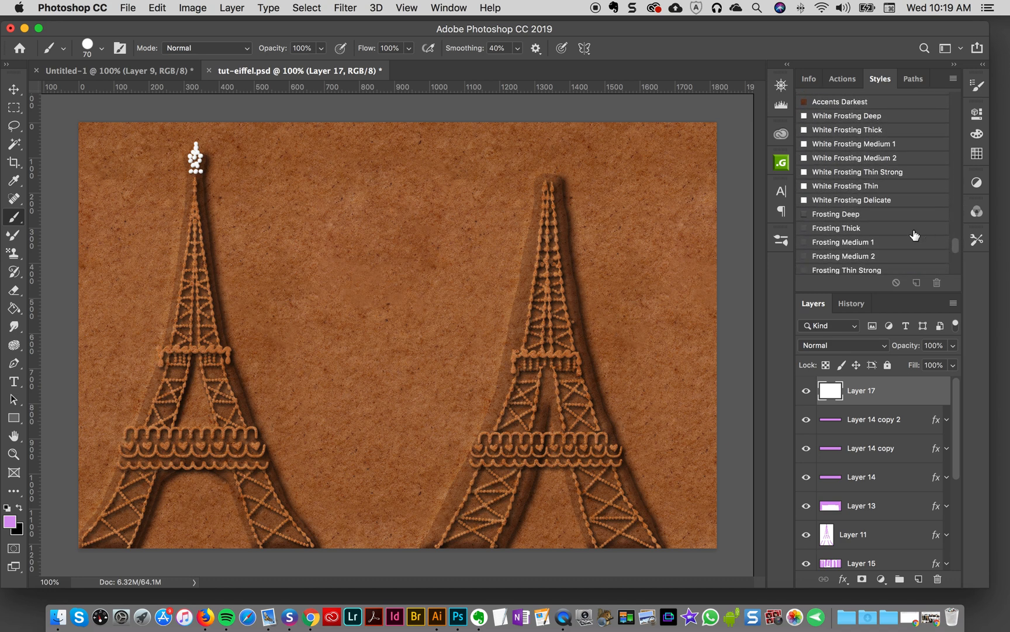
left_click(869, 186)
left_click(546, 179)
left_click(539, 170)
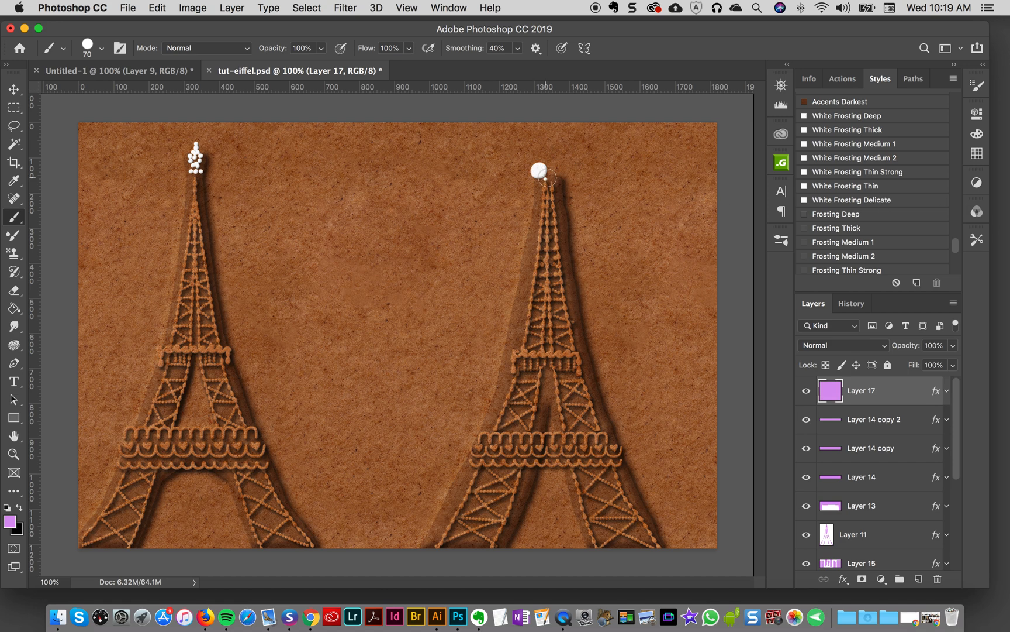
key("super+z")
key("bracketleft")
key("bracketleft")
key("bracketleft")
key("bracketleft")
key("bracketleft")
left_click(542, 169)
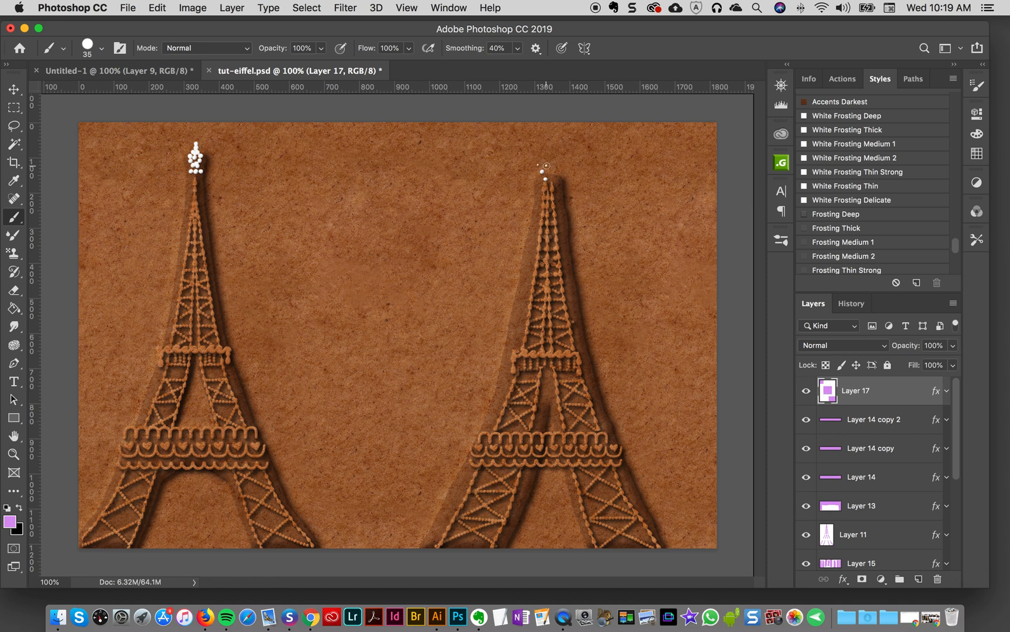
- Clear the test dots from the frosting layer and switch to brush 3 fresh from the oven at 20 px
left_click(781, 240)
left_click_drag(762, 552, 763, 525)
left_click(690, 387)
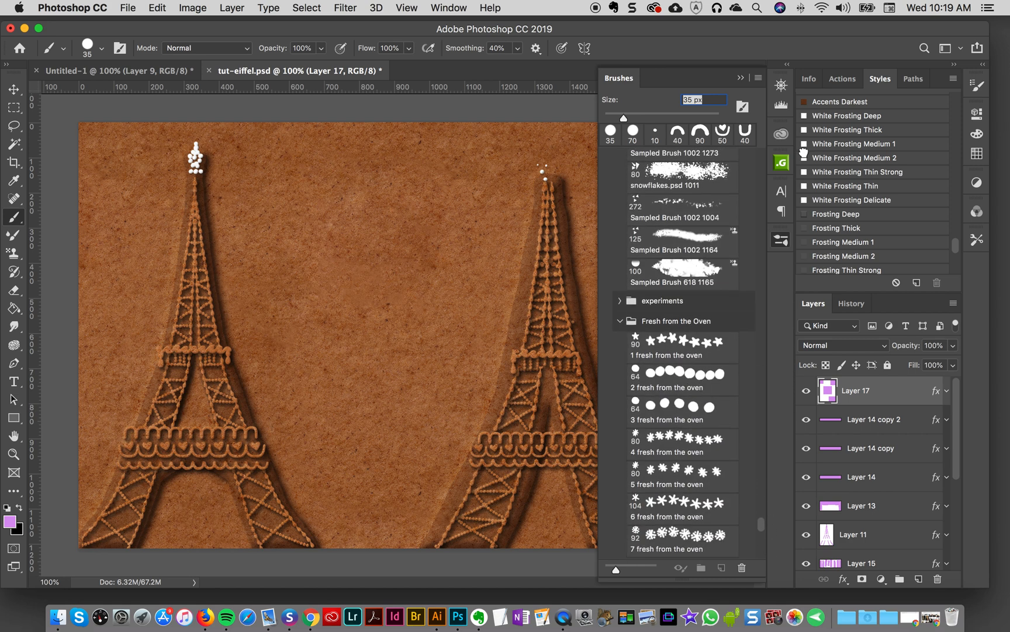
left_click(670, 414)
left_click(779, 244)
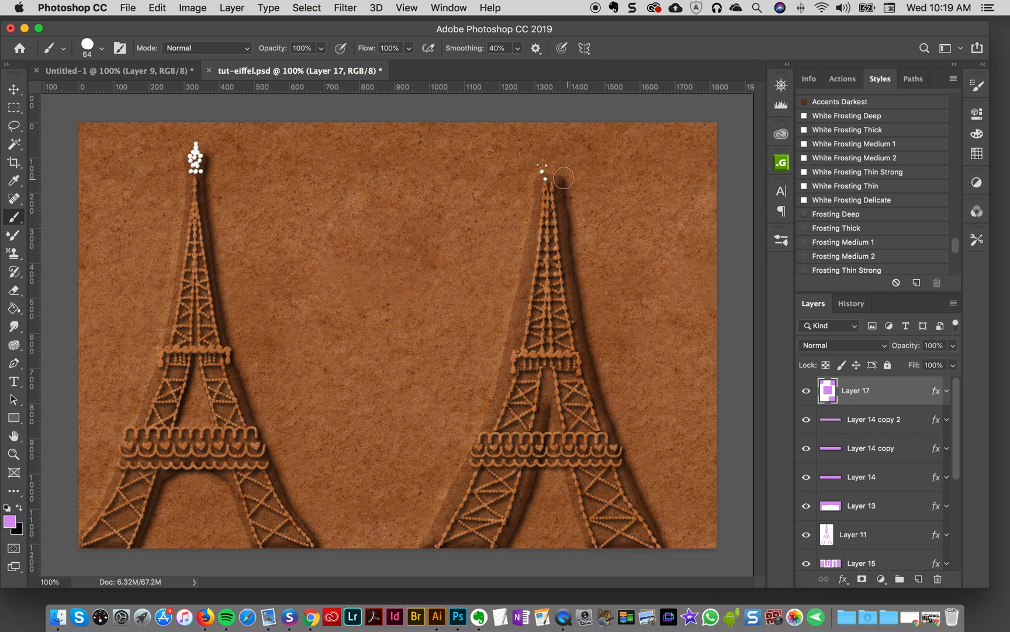
key("super+a")
key("super+x")
key("bracketleft")
key("bracketleft")
key("bracketleft")
key("bracketleft")
key("bracketleft")
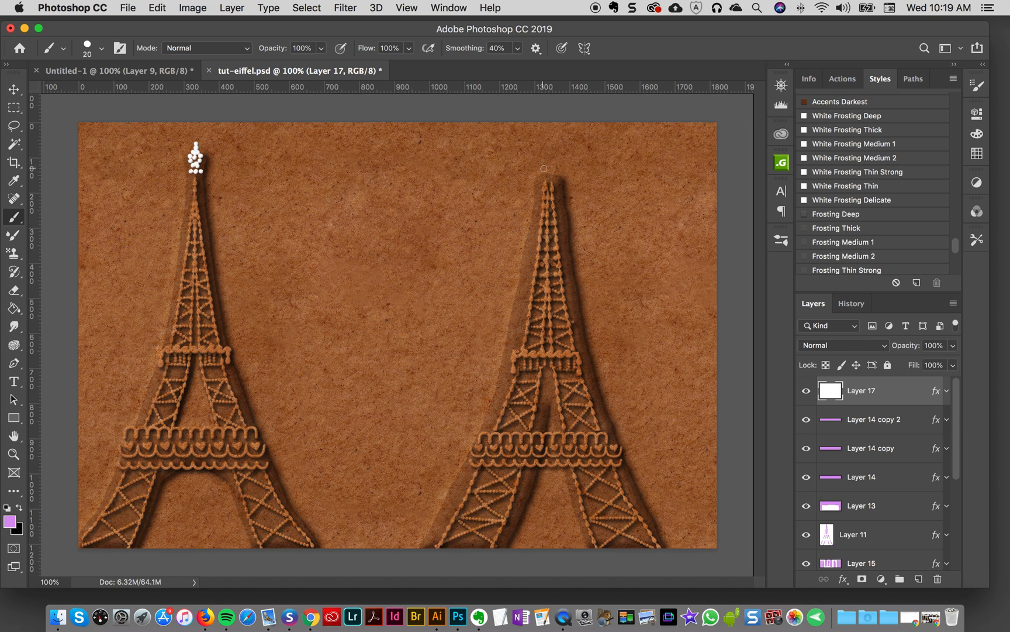
left_click(543, 172)
left_click(548, 176)
left_click(538, 176)
left_click(550, 169)
key("super+a")
key("BackSpace")
- Stamp white frosting dots above the new tower's peak to form a base row, a rounded cupola outline and a pointed tip
left_click(539, 176)
left_click(548, 176)
left_click(558, 177)
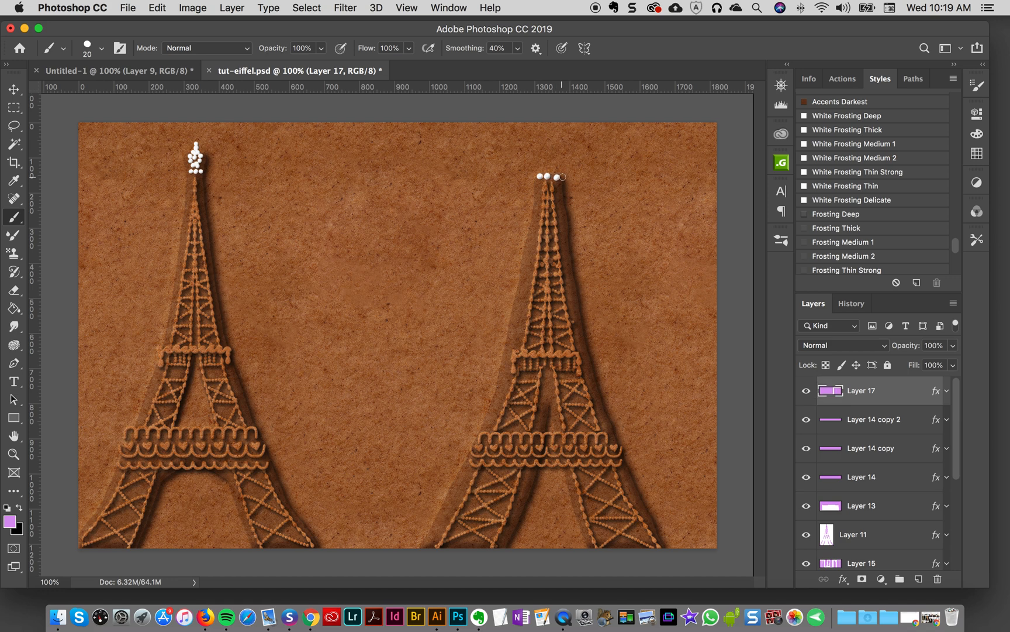
left_click(543, 169)
left_click(541, 163)
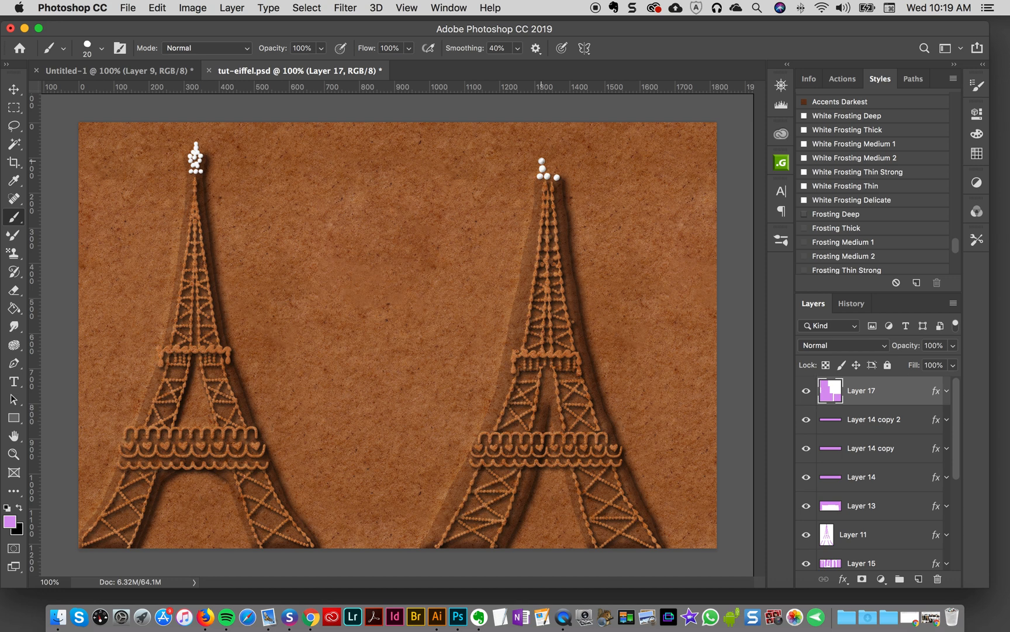
left_click(541, 155)
left_click(548, 152)
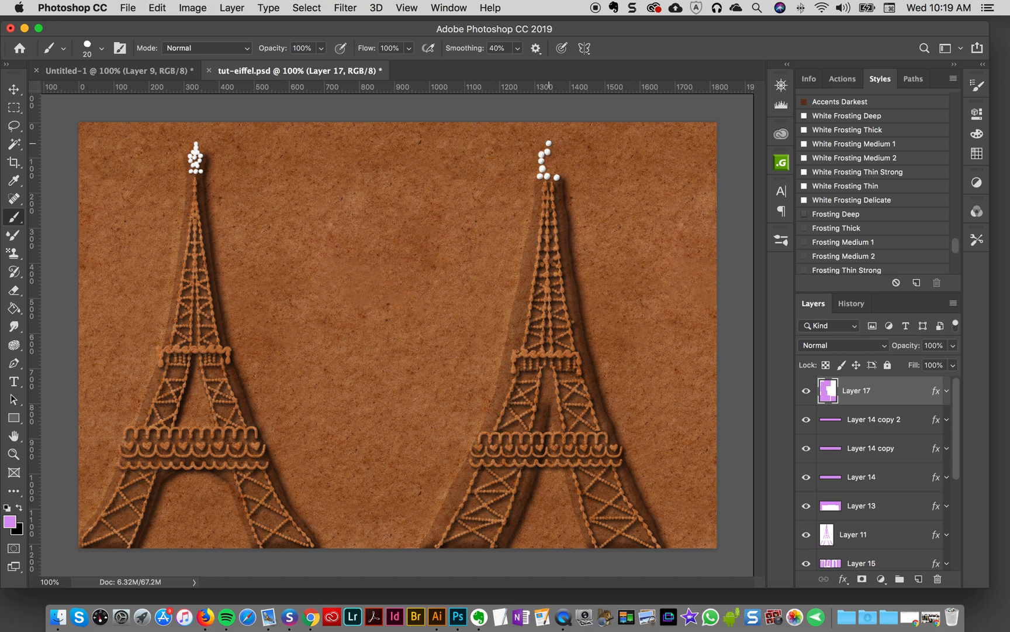
left_click(549, 136)
left_click(559, 155)
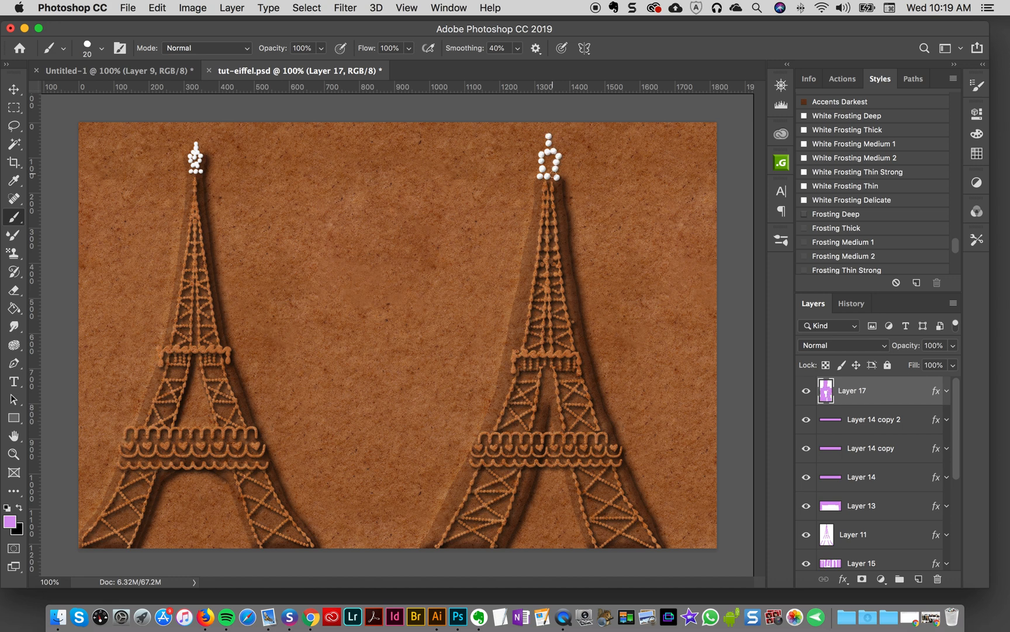